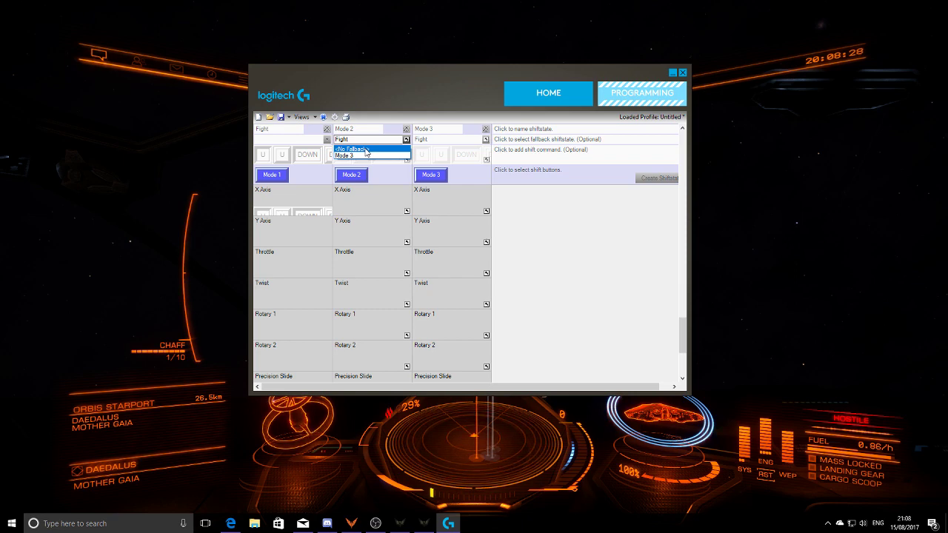
Set Mode 2 to no fallback, rename it Flight, and add a shift command named Flight
{"action": "left_click", "coordinate": [366, 150]}
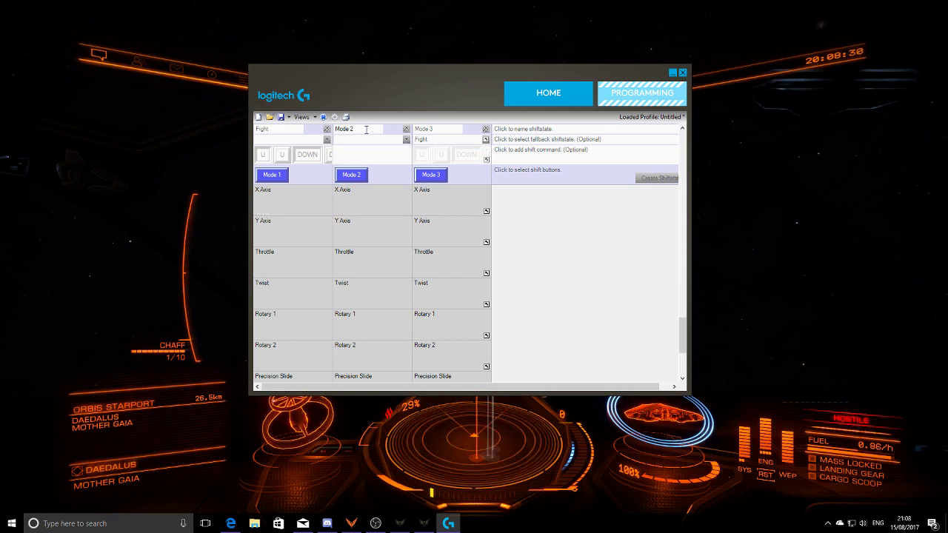
{"action": "type", "text": "Flight"}
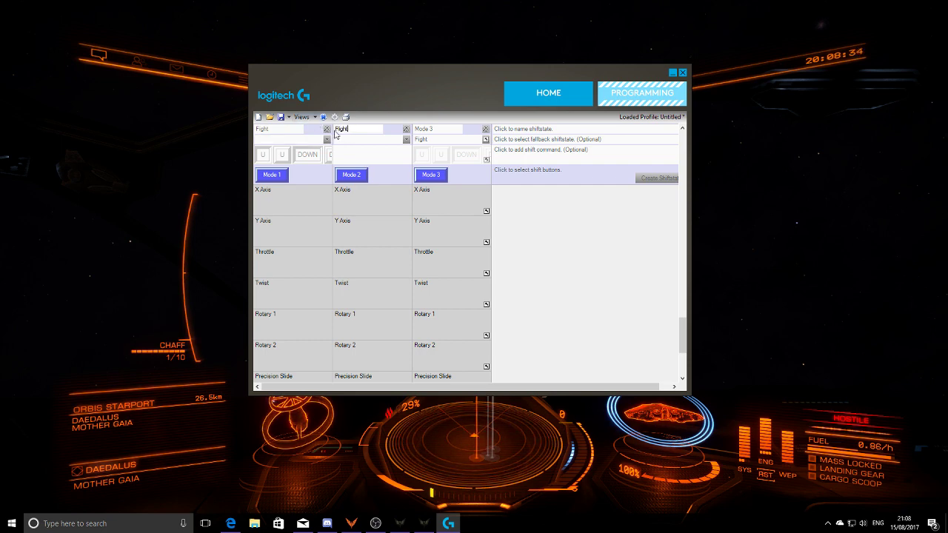
{"action": "left_click", "coordinate": [364, 155]}
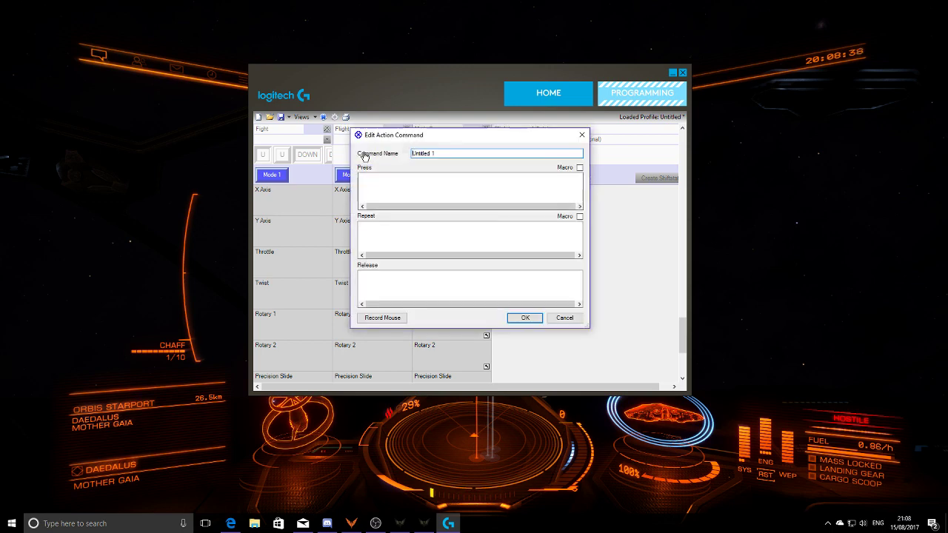
{"action": "left_click_drag", "start_coordinate": [446, 153], "coordinate": [398, 156]}
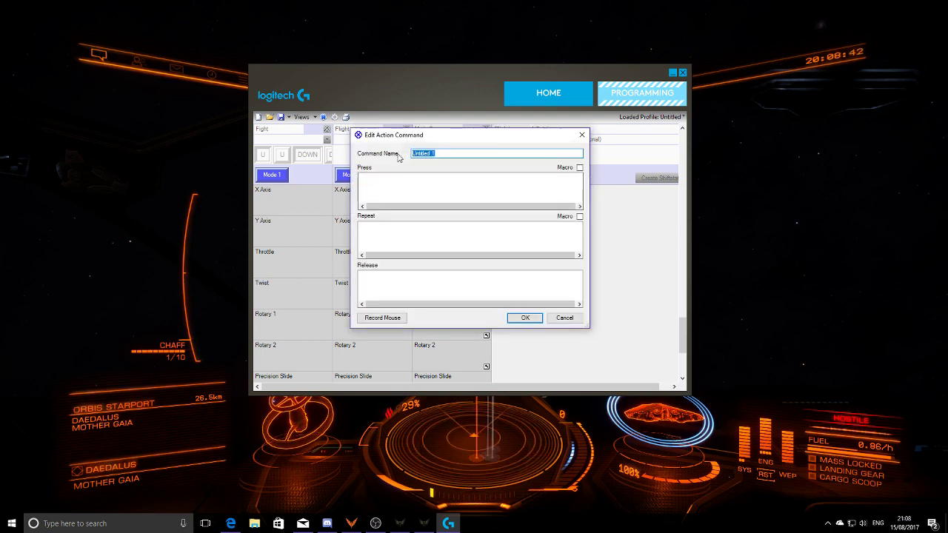
{"action": "type", "text": "Flight"}
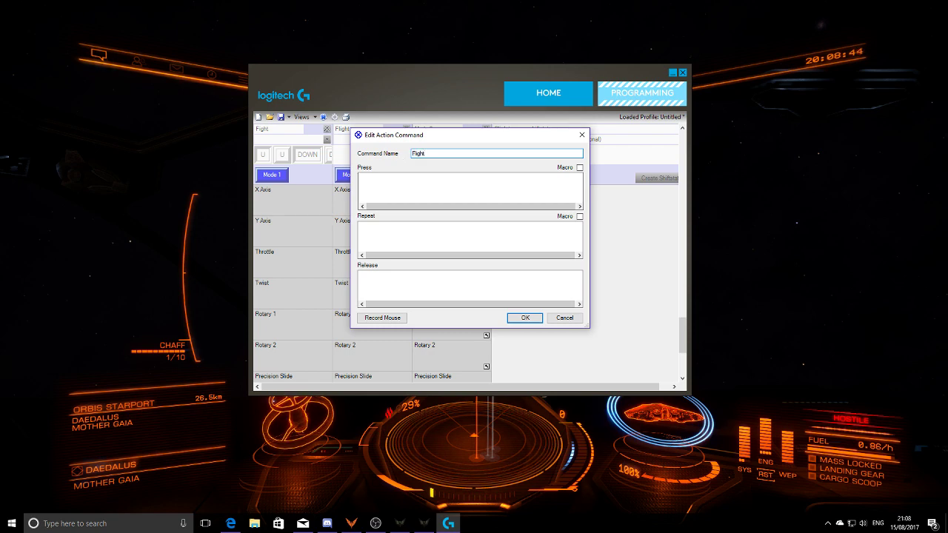
Record Down, Left and Up arrow keystrokes with 0.01-second quantized spacing and save the command
{"action": "left_click", "coordinate": [374, 187]}
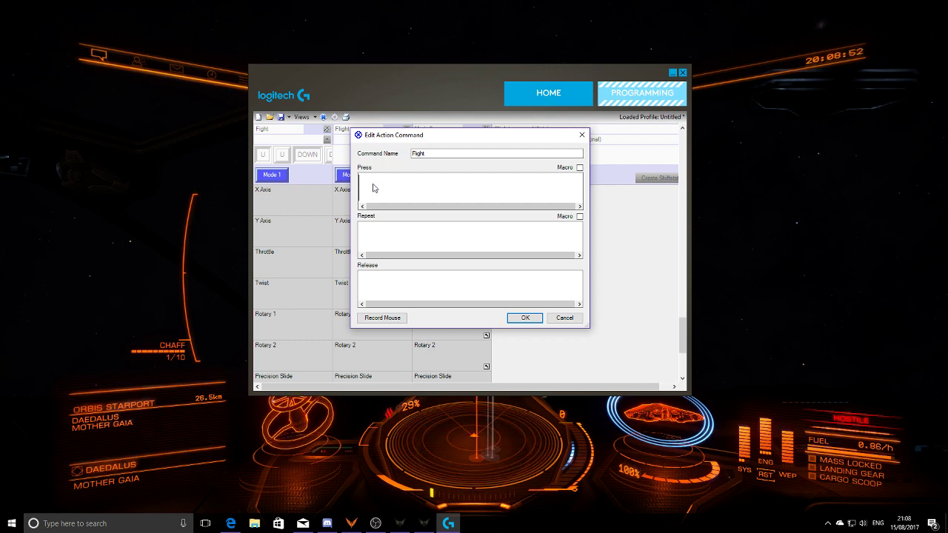
{"action": "key", "text": "Down"}
{"action": "key", "text": "Left"}
{"action": "key", "text": "Up"}
{"action": "key", "text": "Up"}
{"action": "key", "text": "Up"}
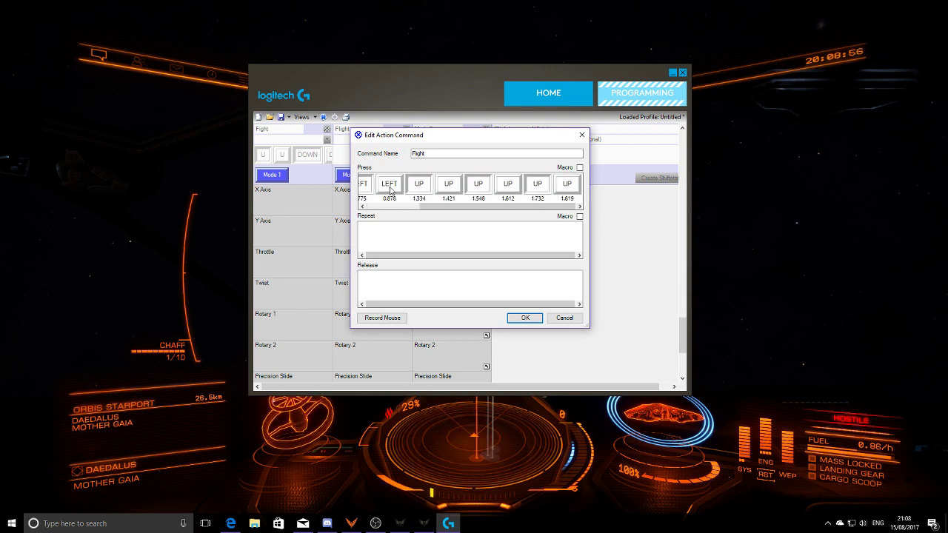
{"action": "right_click", "coordinate": [456, 200]}
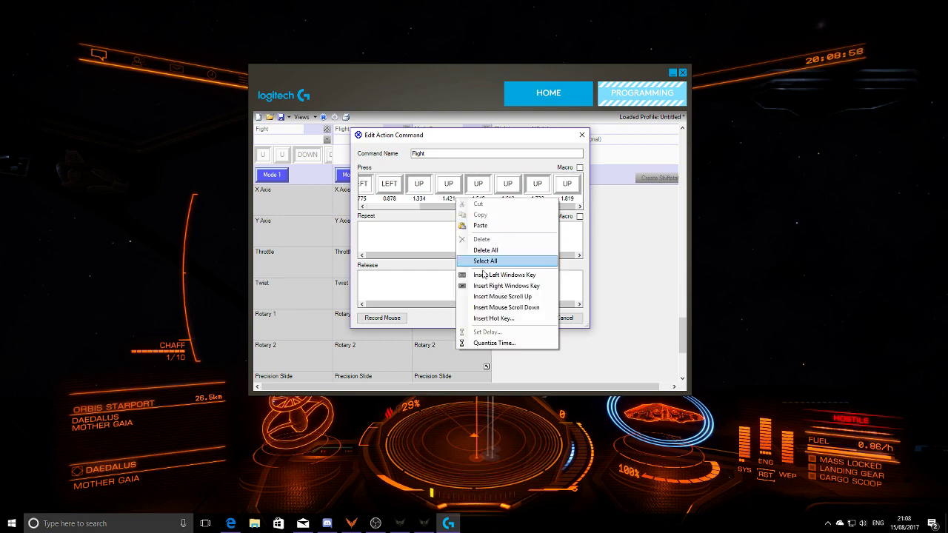
{"action": "left_click", "coordinate": [491, 343]}
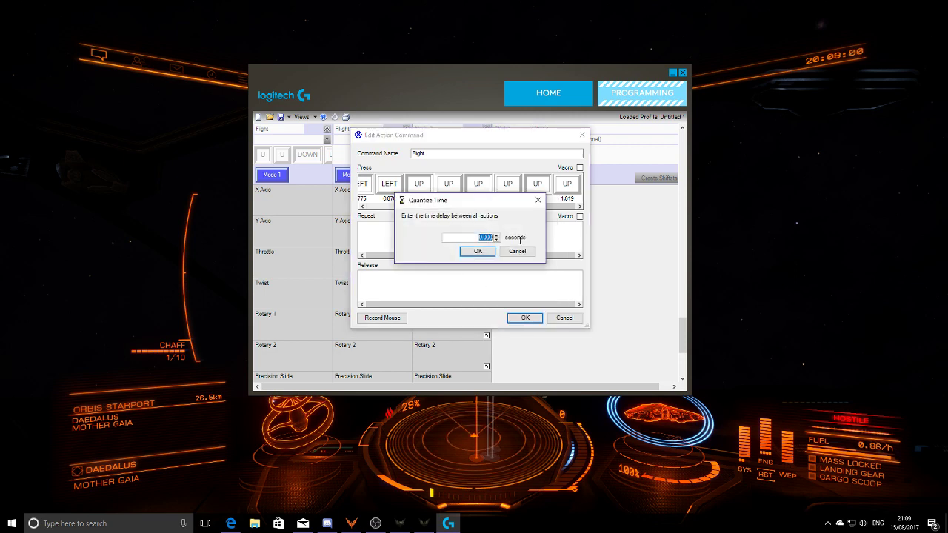
{"action": "type", "text": "0"}
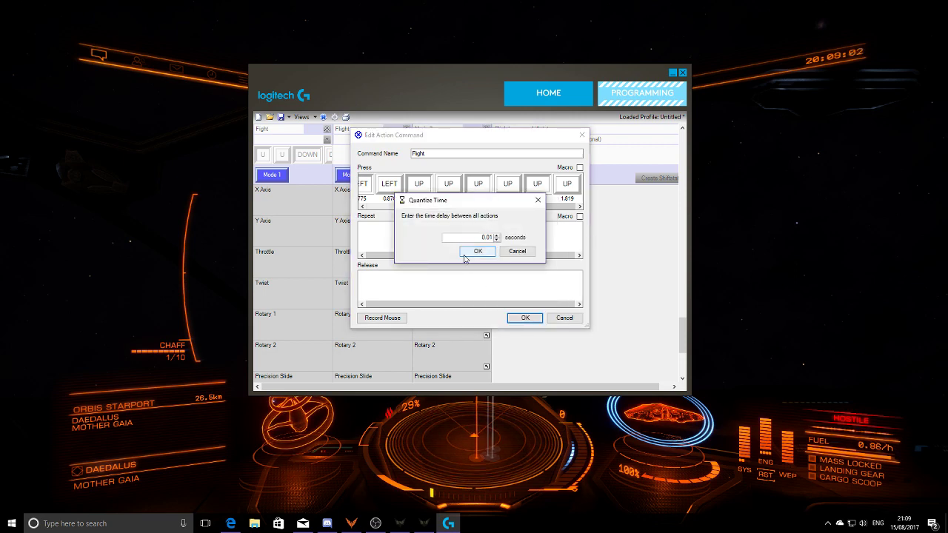
{"action": "left_click", "coordinate": [479, 251]}
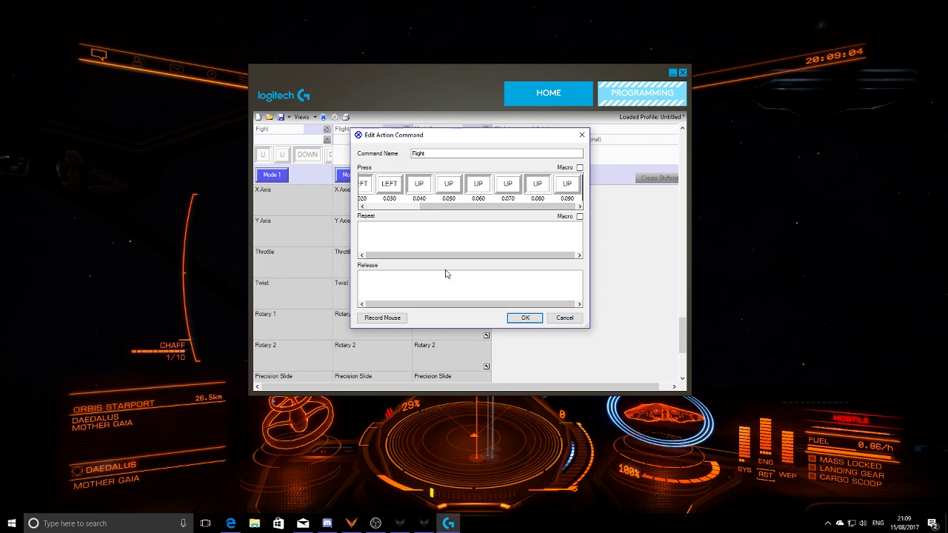
{"action": "left_click", "coordinate": [526, 317]}
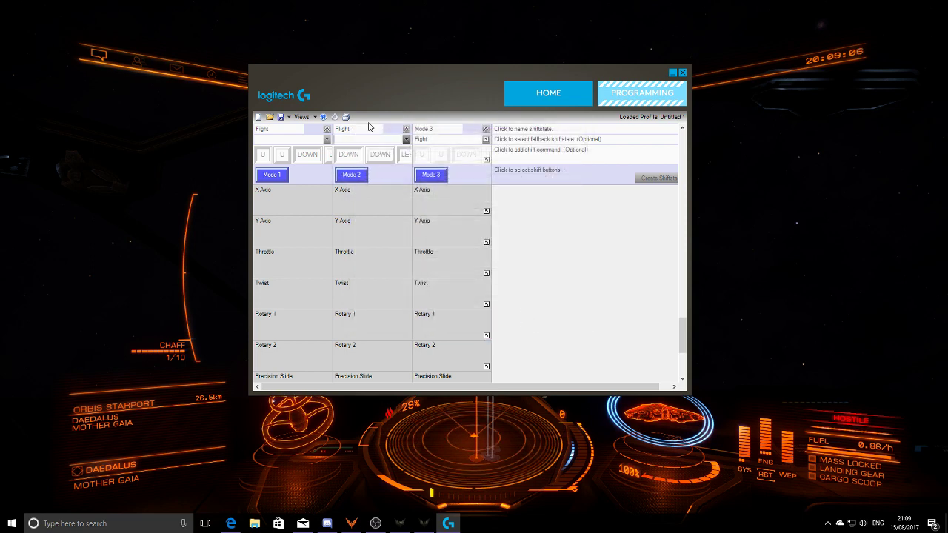
Set Mode 3 to no fallback shiftstate and name it Landing
{"action": "left_click", "coordinate": [383, 129]}
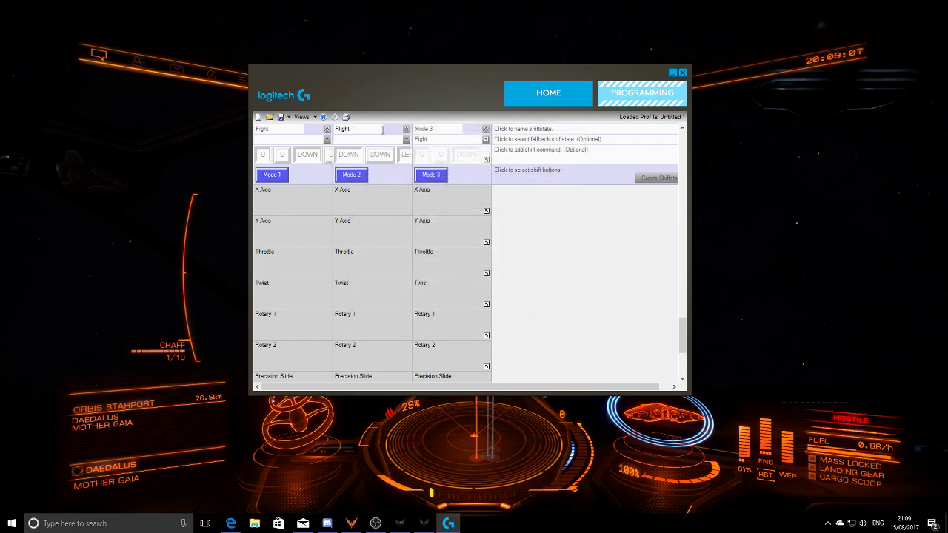
{"action": "left_click", "coordinate": [452, 139]}
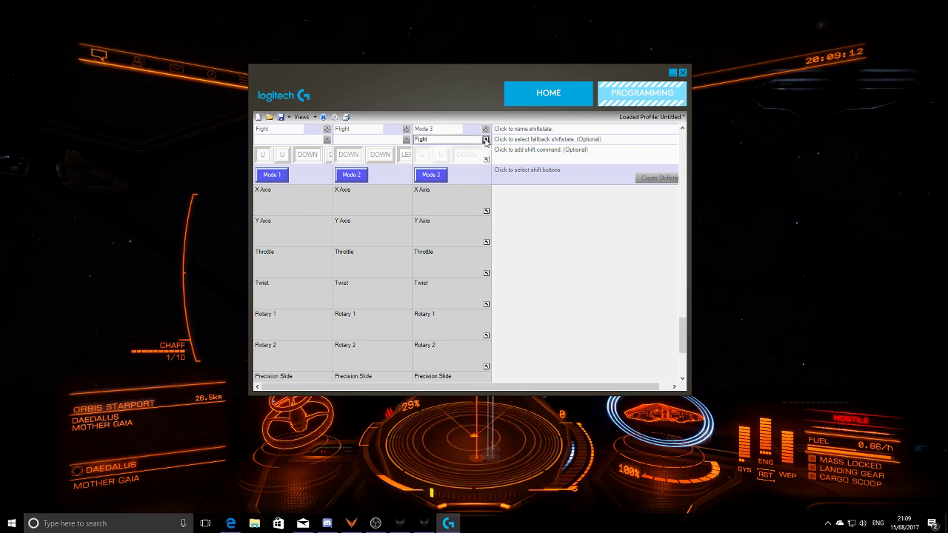
{"action": "left_click", "coordinate": [454, 149]}
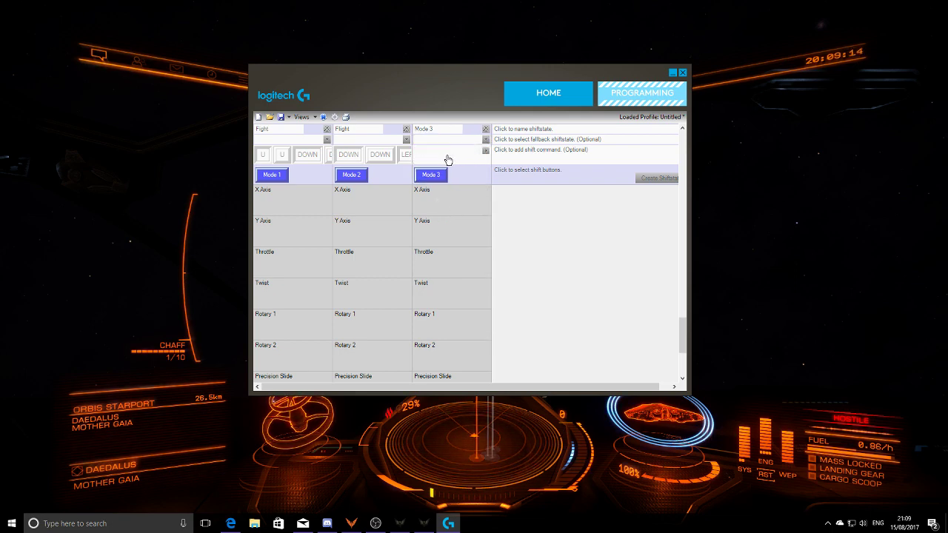
{"action": "left_click", "coordinate": [448, 160]}
{"action": "left_click", "coordinate": [565, 317]}
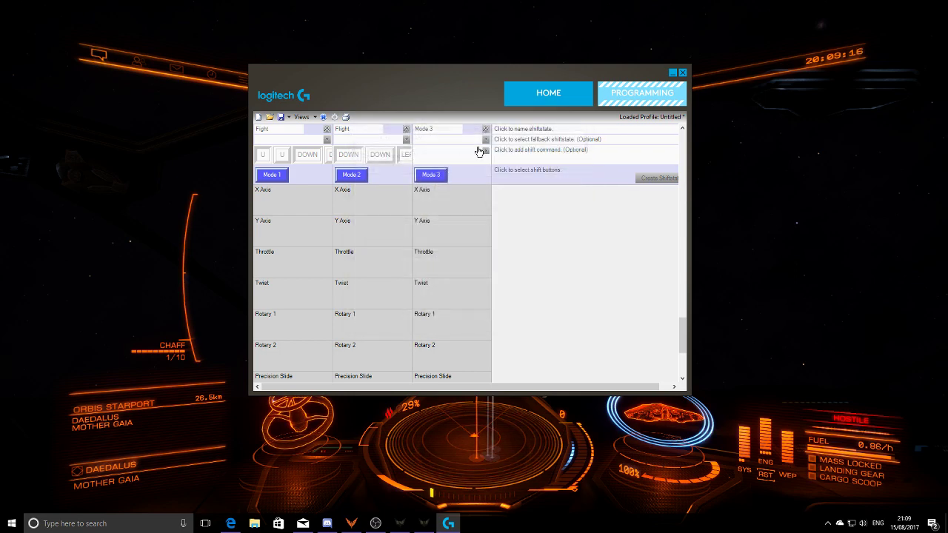
{"action": "type", "text": "Landing"}
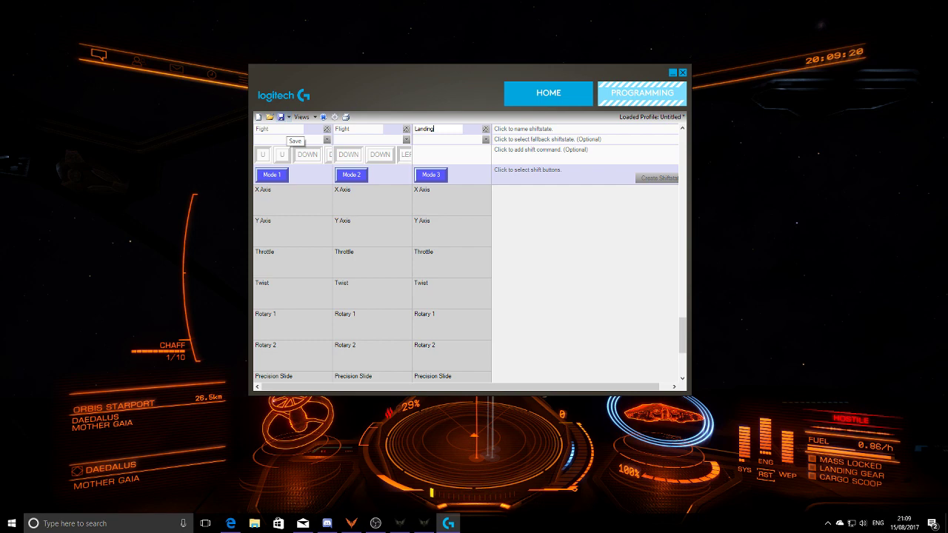
Add a Landing shift command whose press keystrokes are quantized to 0.01 seconds
{"action": "left_click", "coordinate": [434, 156]}
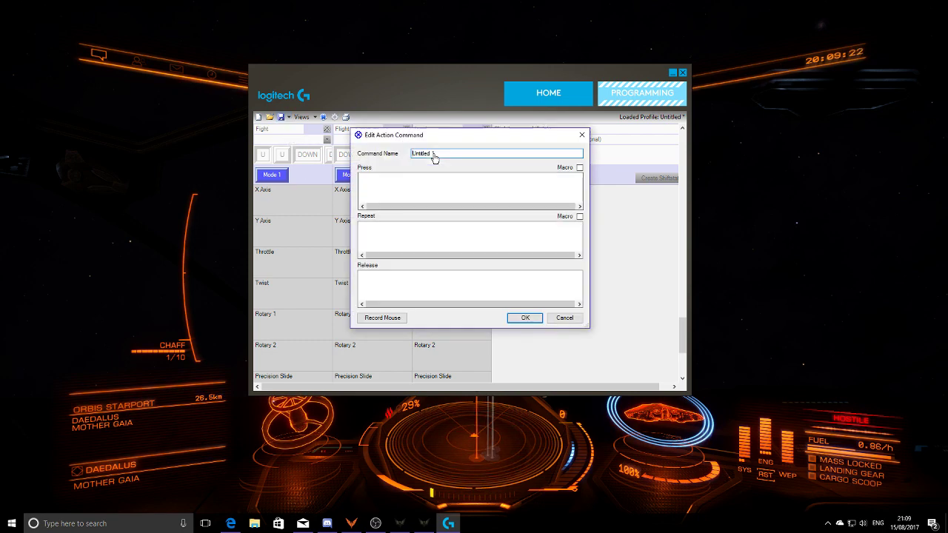
{"action": "type", "text": "Landing"}
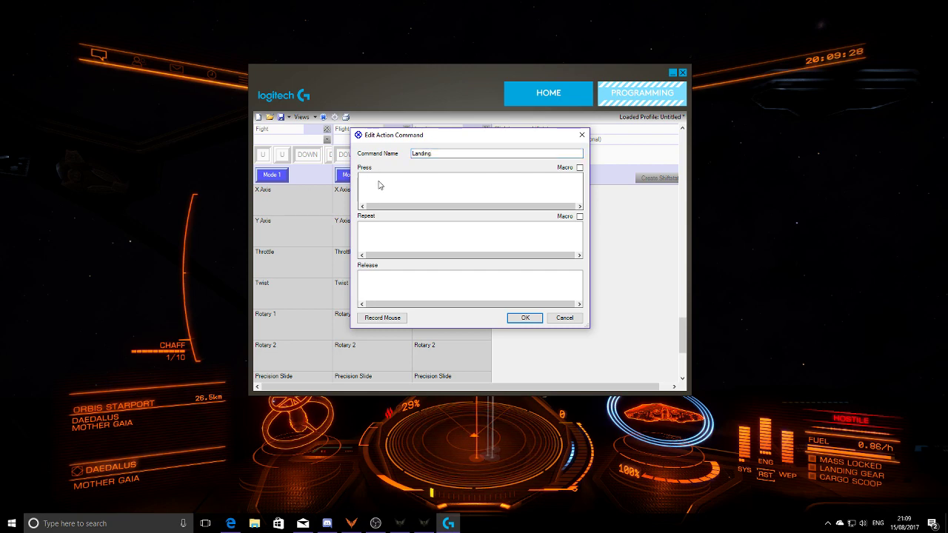
{"action": "type", "text": "l"}
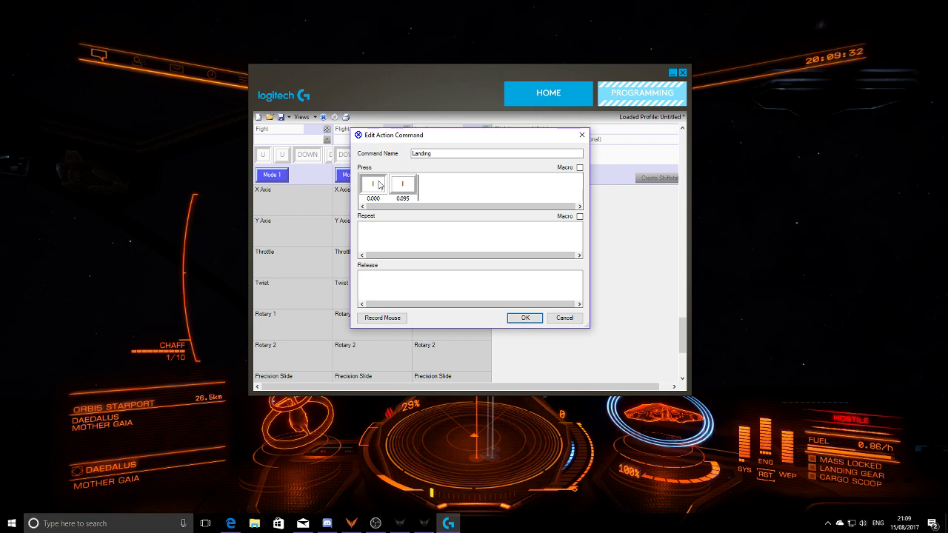
{"action": "type", "text": "l"}
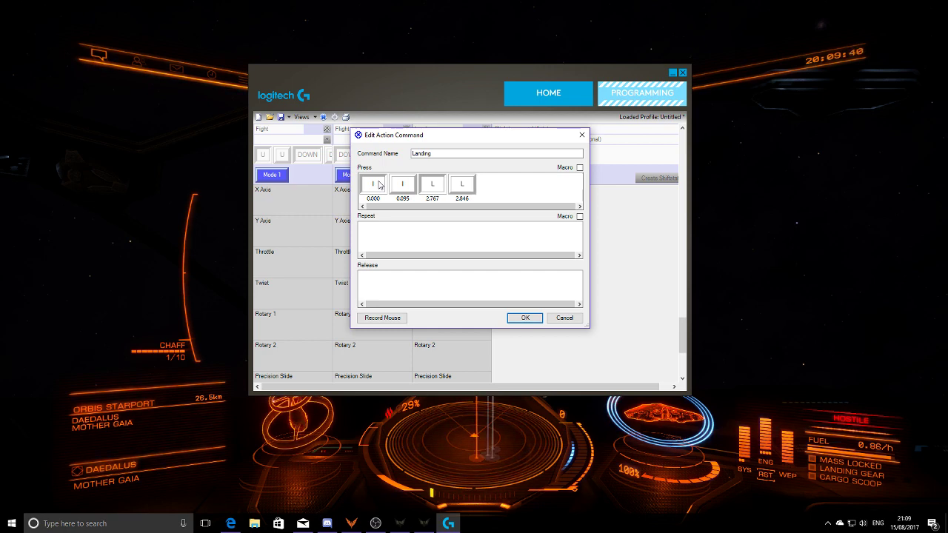
{"action": "key", "text": "Down"}
{"action": "key", "text": "Up"}
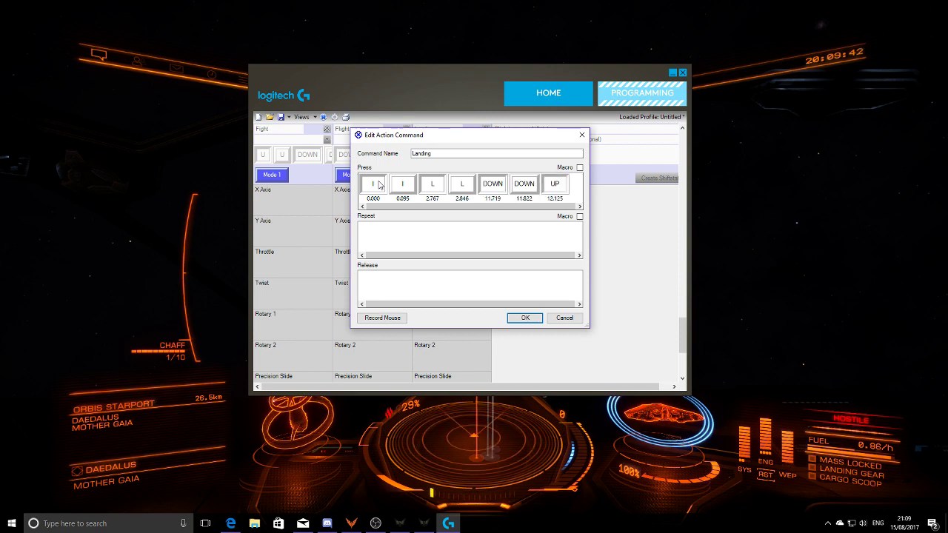
{"action": "key", "text": "Left"}
{"action": "key", "text": "Left"}
{"action": "key", "text": "Left"}
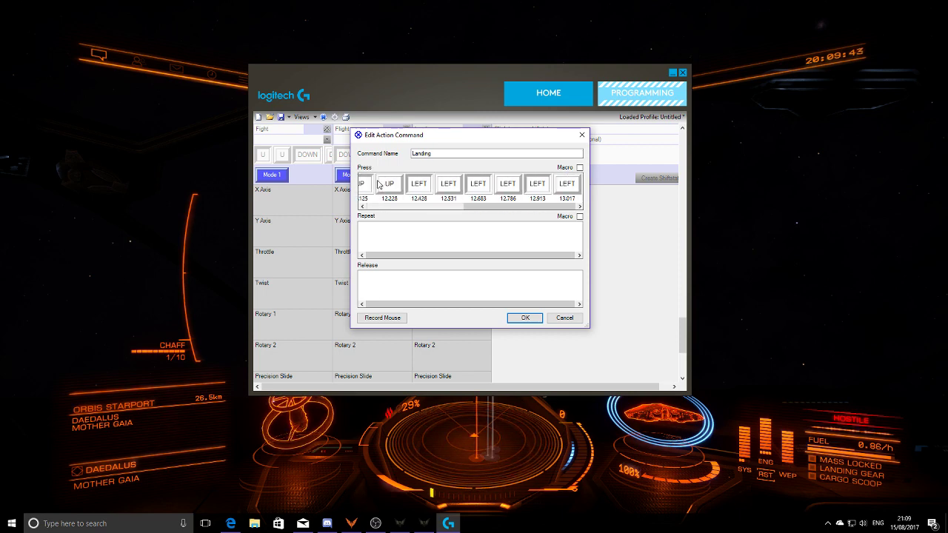
{"action": "right_click", "coordinate": [453, 199]}
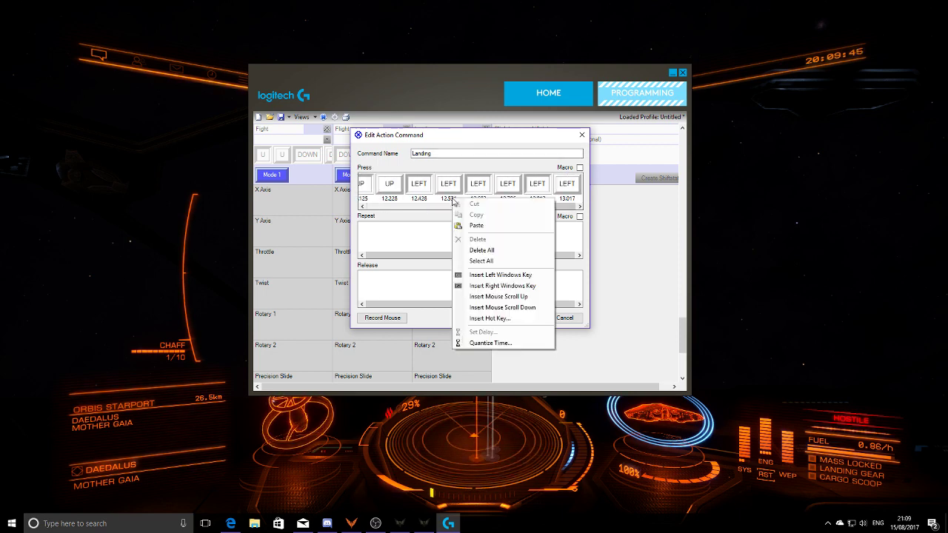
{"action": "left_click", "coordinate": [502, 343]}
{"action": "type", "text": "0.01"}
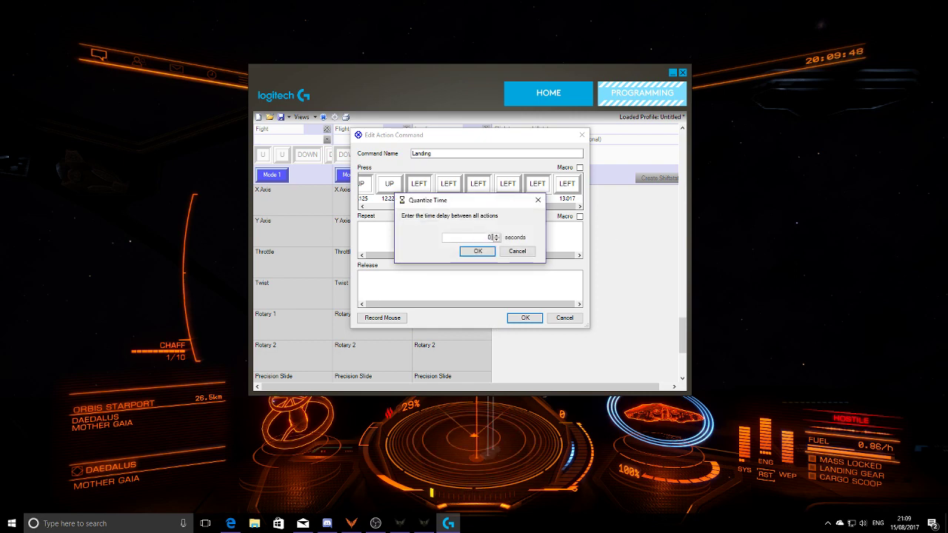
{"action": "left_click", "coordinate": [480, 253]}
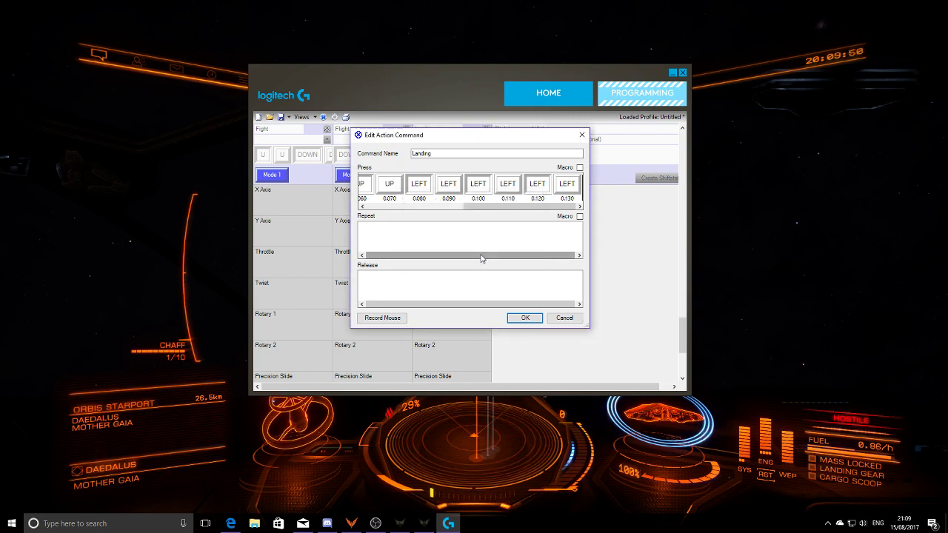
Record release keystrokes I, I, L, L, quantize them to 0.01 seconds, and save the command
{"action": "left_click", "coordinate": [378, 287]}
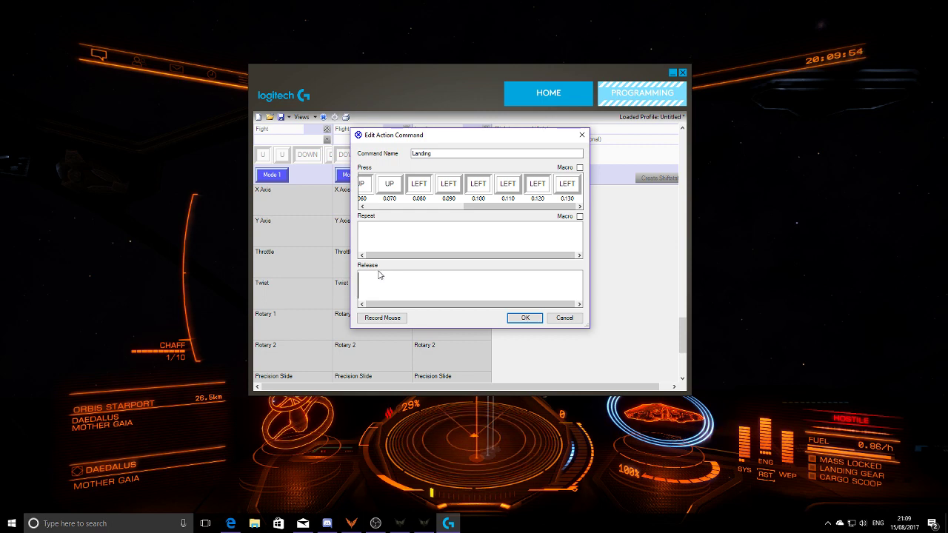
{"action": "key", "text": "l"}
{"action": "key", "text": "l"}
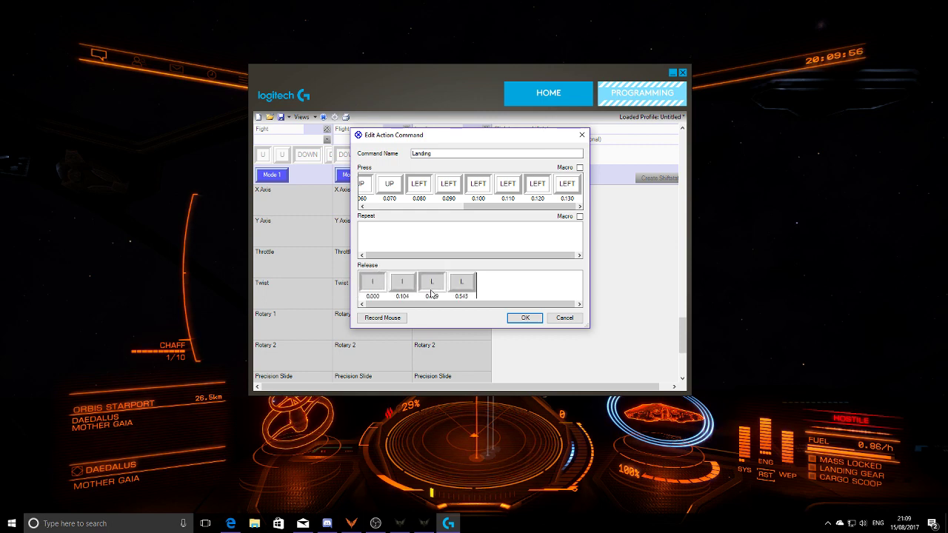
{"action": "right_click", "coordinate": [432, 295]}
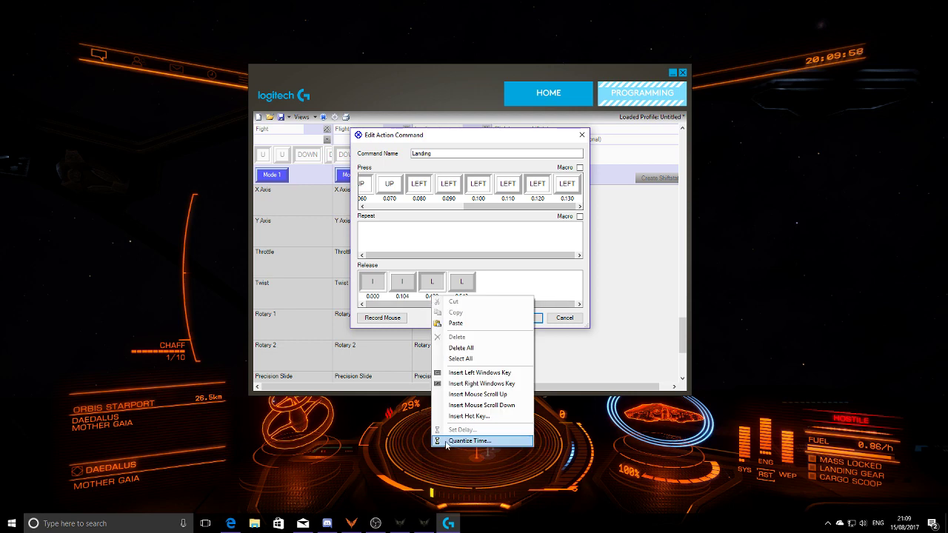
{"action": "left_click", "coordinate": [469, 441]}
{"action": "type", "text": "0.01"}
{"action": "left_click", "coordinate": [480, 251]}
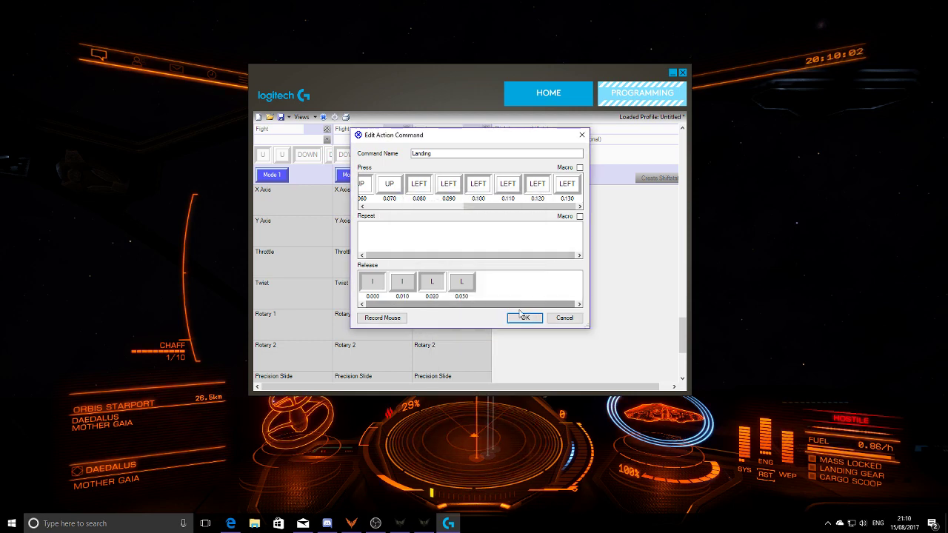
{"action": "left_click", "coordinate": [525, 318]}
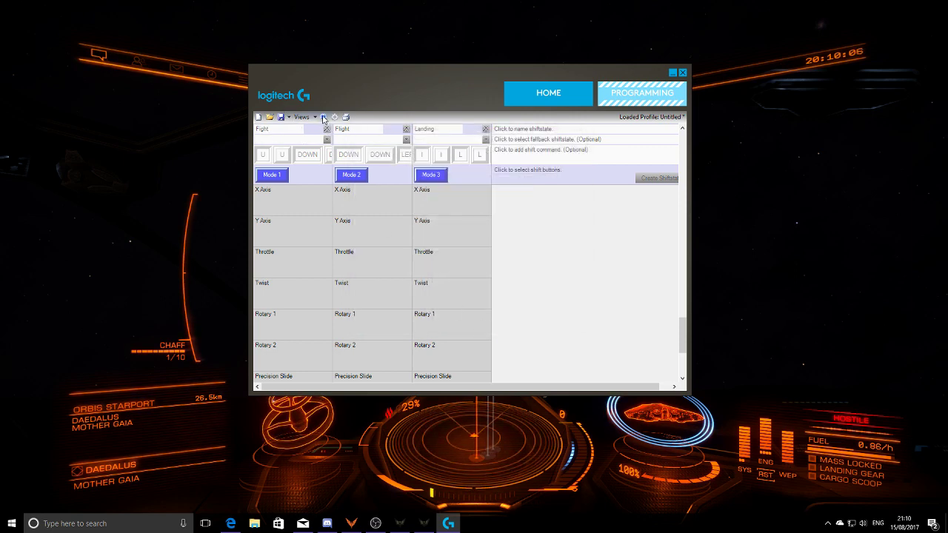
Test the profile, confirming the buttons send Down, Up, Left and Right keystrokes
{"action": "left_click", "coordinate": [335, 117]}
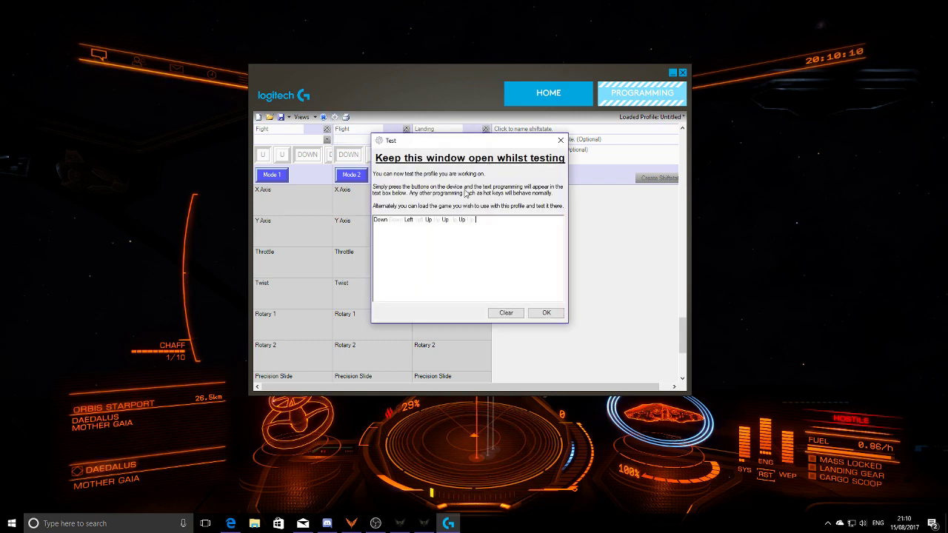
{"action": "key", "text": "Up"}
{"action": "key", "text": "Down"}
{"action": "key", "text": "Right"}
{"action": "key", "text": "Left"}
{"action": "key", "text": "Left"}
{"action": "key", "text": "Left"}
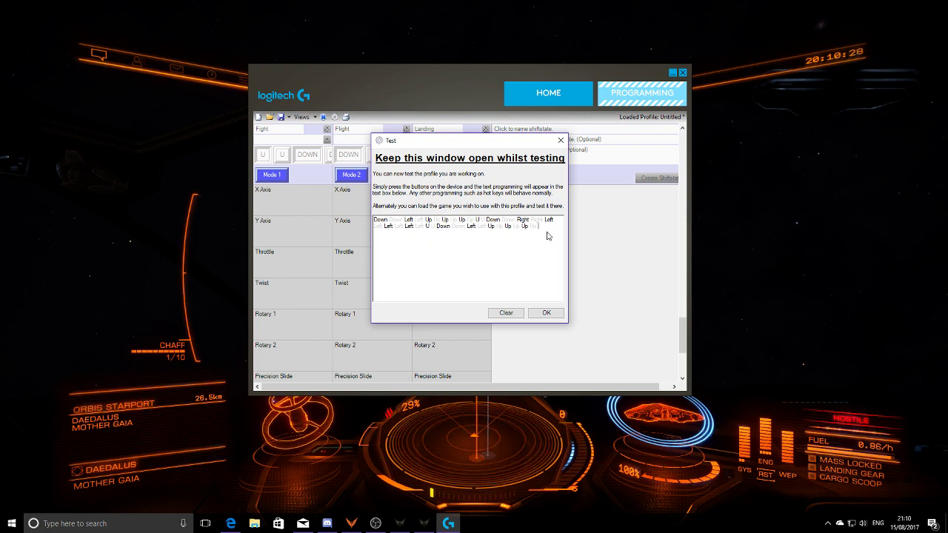
{"action": "key", "text": "Left"}
{"action": "key", "text": "Down"}
{"action": "key", "text": "Up"}
{"action": "key", "text": "Left"}
{"action": "key", "text": "Left"}
{"action": "key", "text": "Left"}
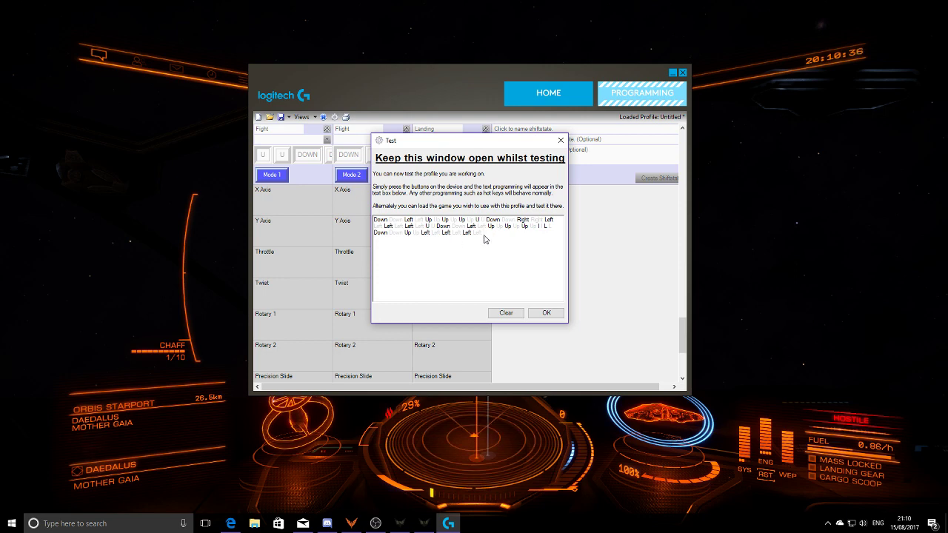
Close the test window, dismiss the error, and save the profile as Blah
{"action": "left_click", "coordinate": [545, 313]}
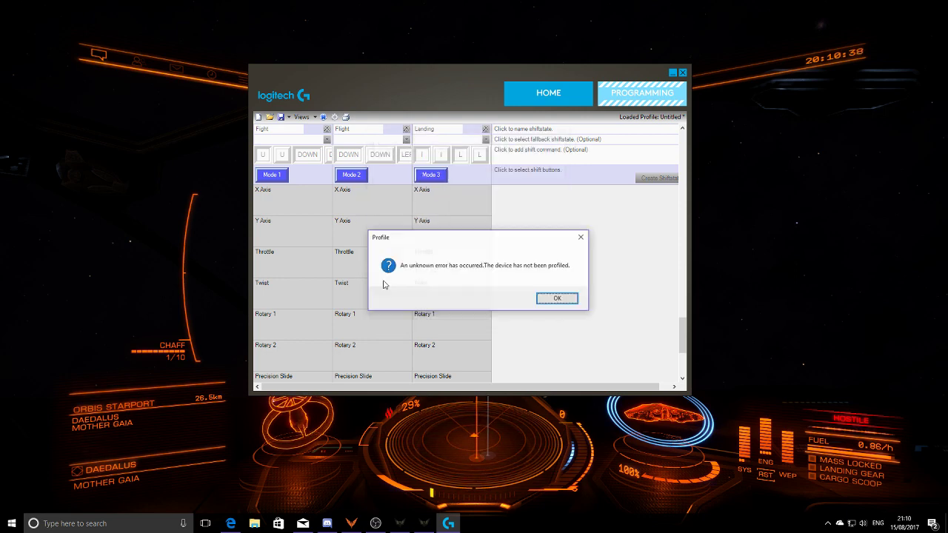
{"action": "left_click", "coordinate": [558, 299]}
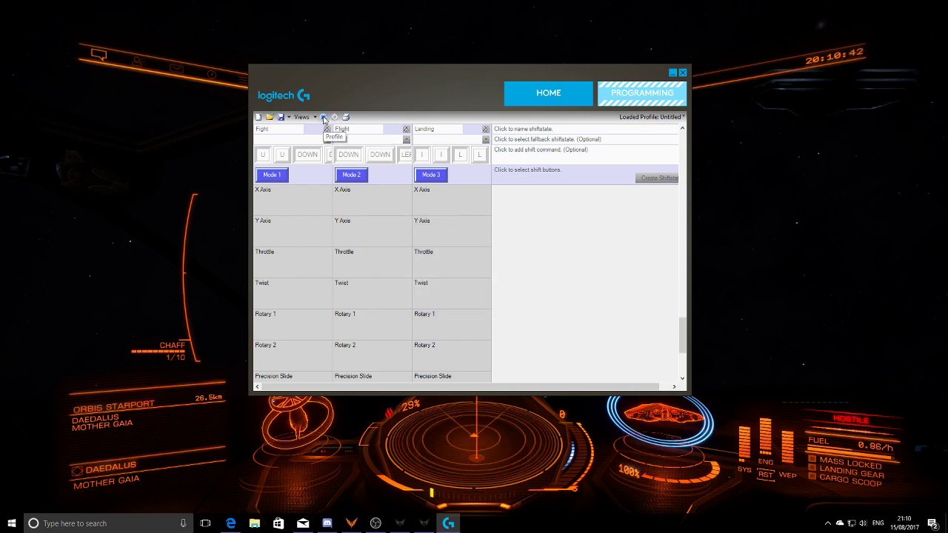
{"action": "left_click", "coordinate": [323, 117]}
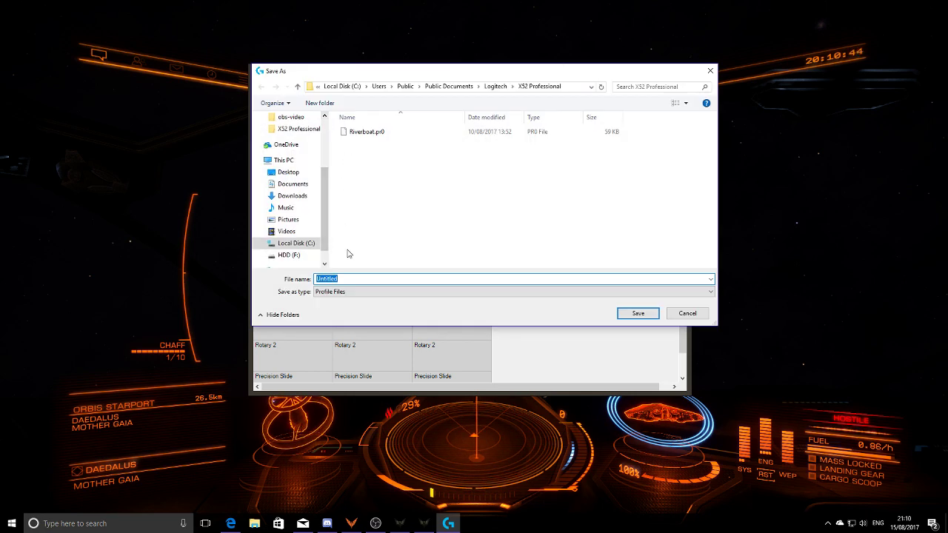
{"action": "type", "text": "Blah"}
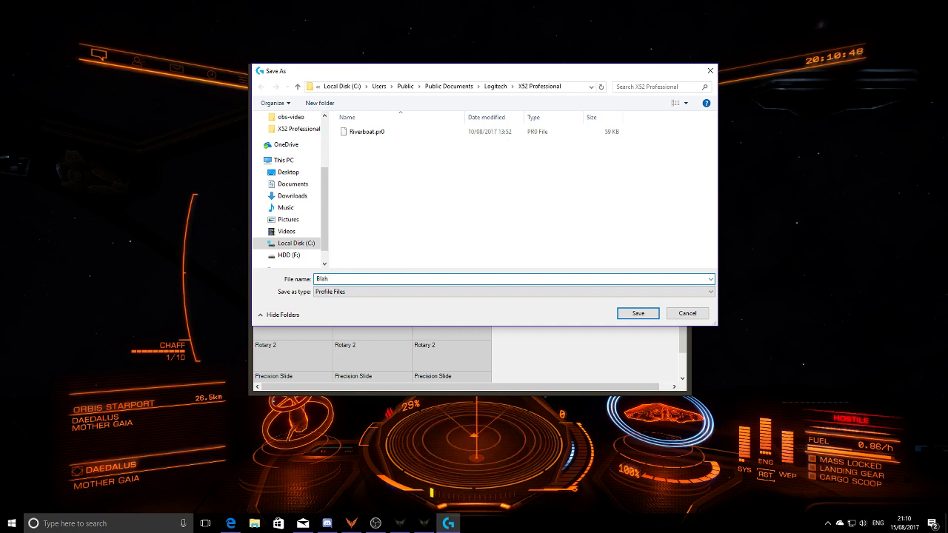
{"action": "key", "text": "Return"}
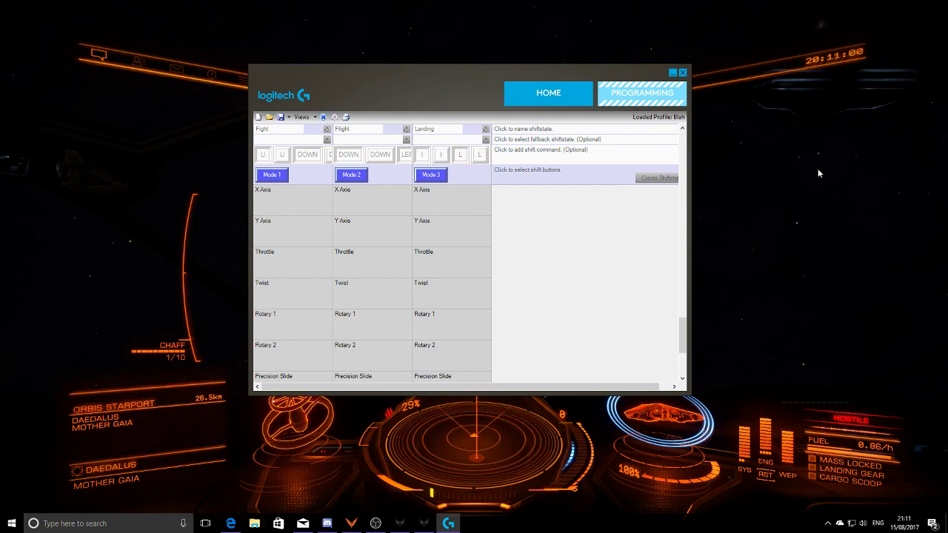
{"action": "left_click", "coordinate": [754, 199]}
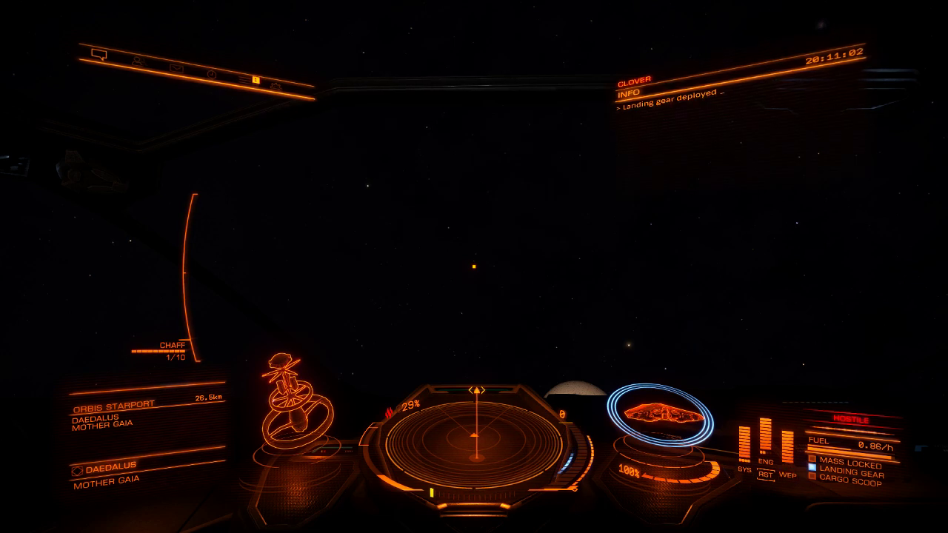
In Elite Dangerous, retract the landing gear with L, then deploy and retract hardpoints with U
{"action": "key", "text": "l"}
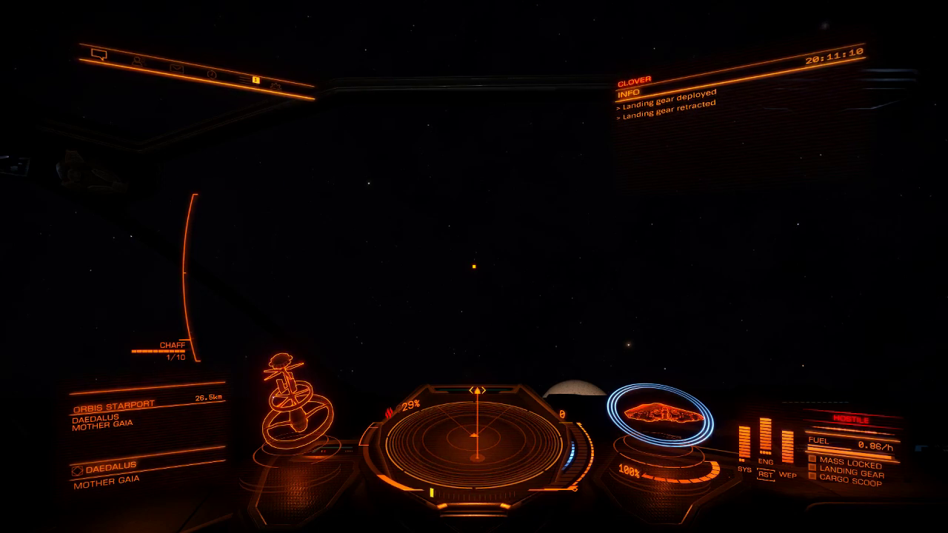
{"action": "key", "text": "u"}
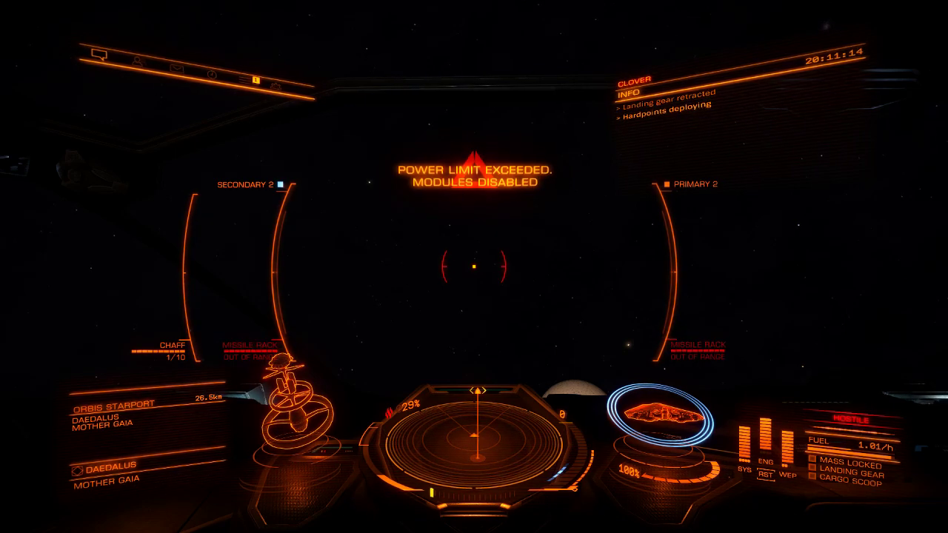
{"action": "key", "text": "u"}
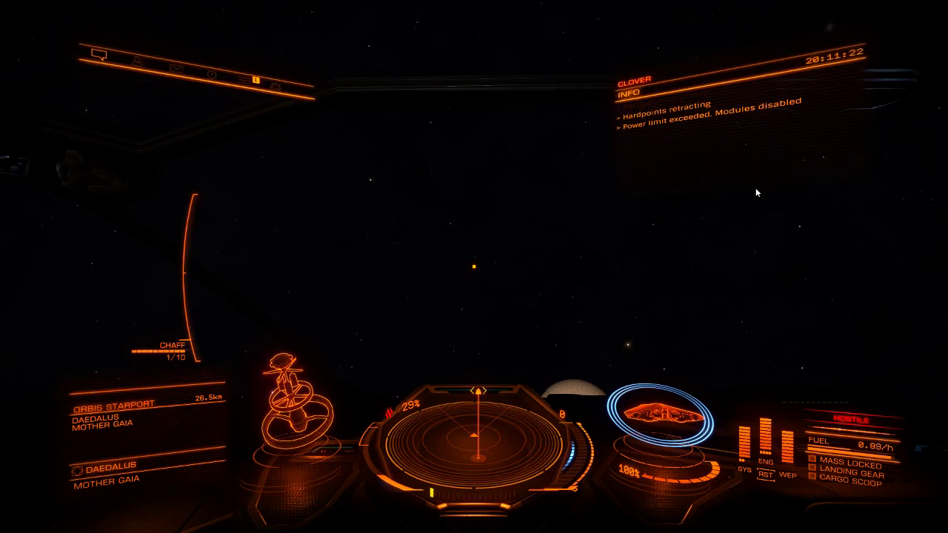
{"action": "key", "text": "super"}
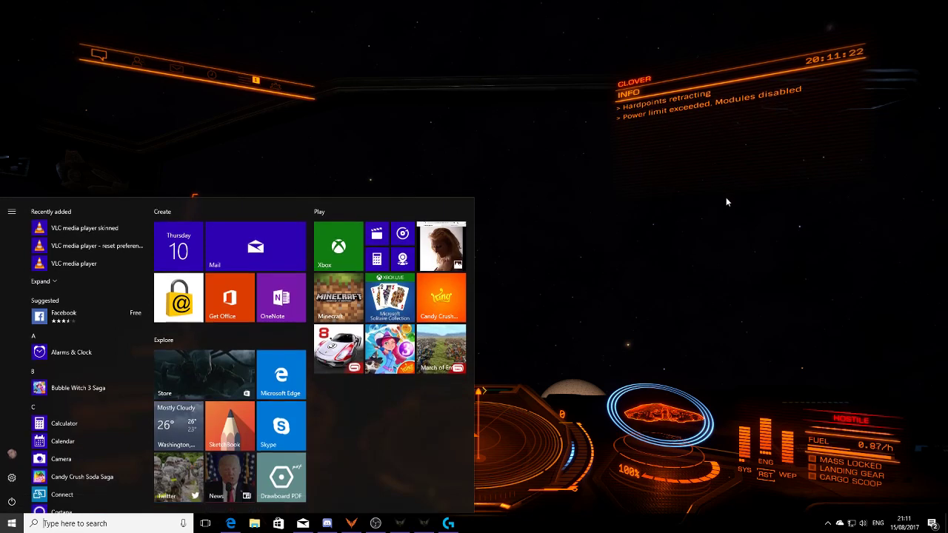
Load the Riverboat.pr0 profile and view its Throttle Hat power-distribution commands
{"action": "left_click", "coordinate": [449, 525]}
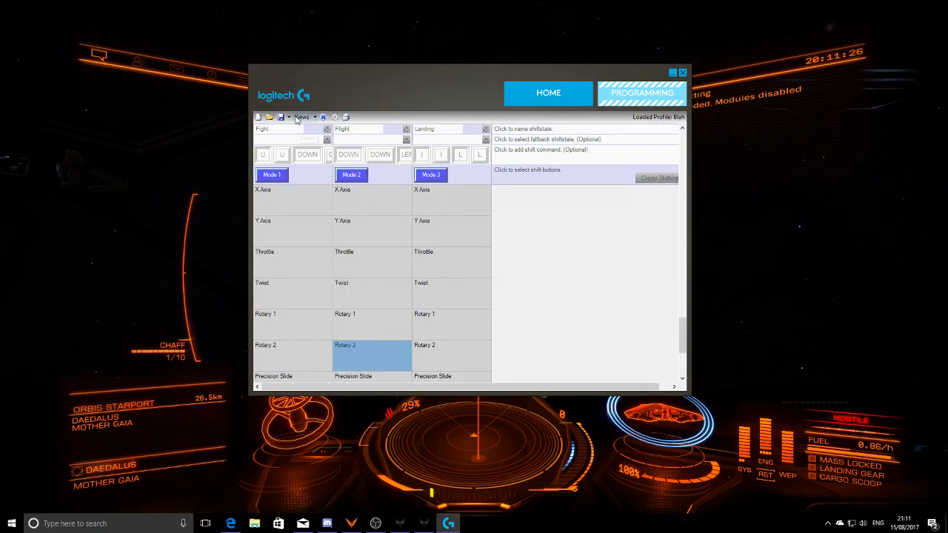
{"action": "left_click", "coordinate": [269, 117]}
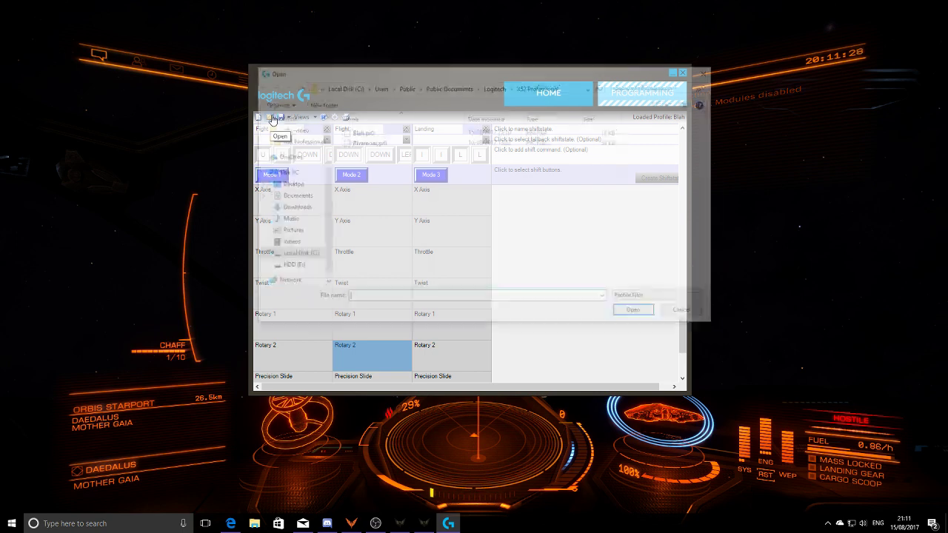
{"action": "left_click", "coordinate": [370, 143]}
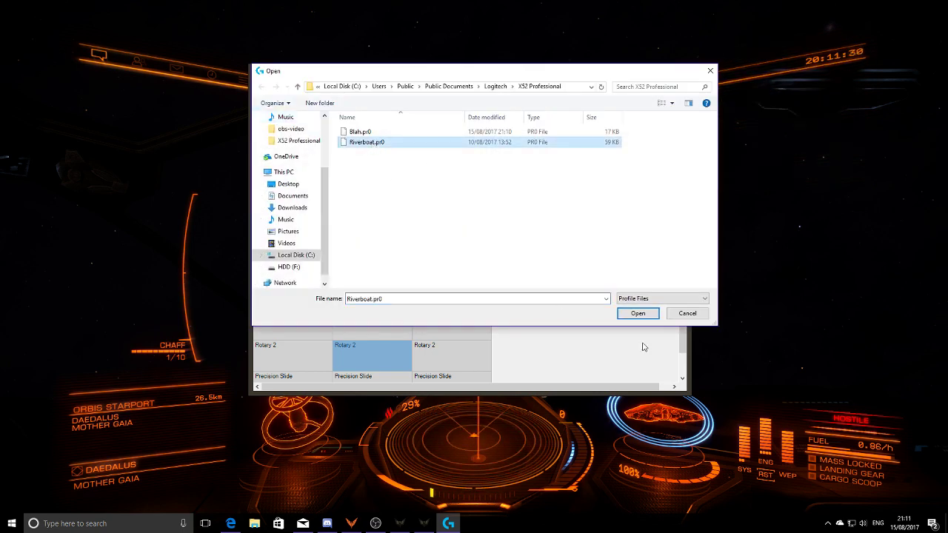
{"action": "left_click", "coordinate": [637, 313]}
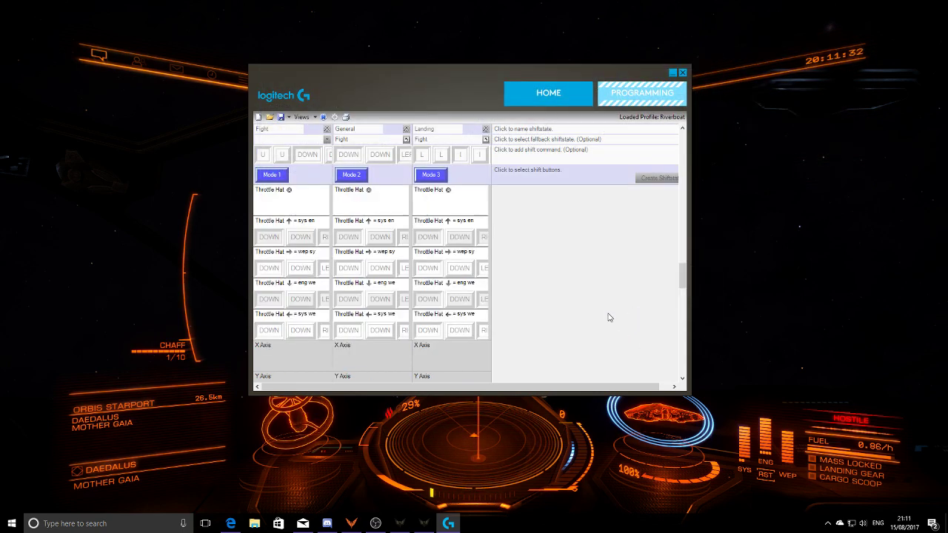
{"action": "left_click_drag", "start_coordinate": [683, 274], "coordinate": [680, 170]}
{"action": "scroll", "coordinate": [296, 244], "scroll_direction": "down", "scroll_amount": 5}
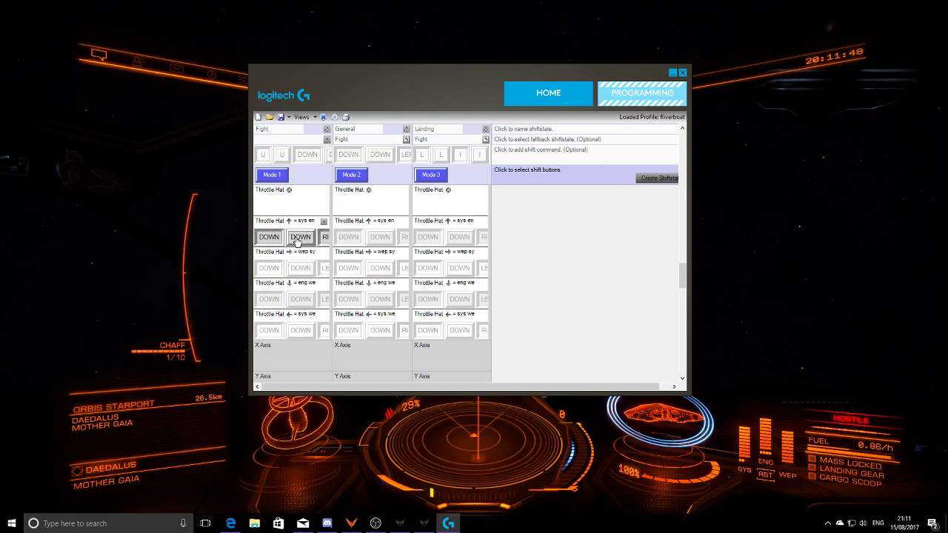
{"action": "double_click", "coordinate": [298, 243]}
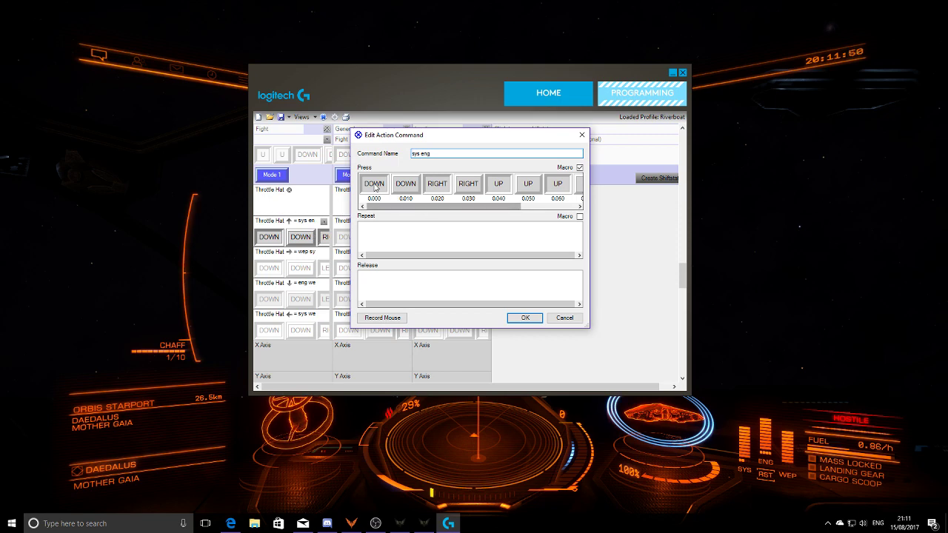
{"action": "left_click_drag", "start_coordinate": [408, 207], "coordinate": [354, 221]}
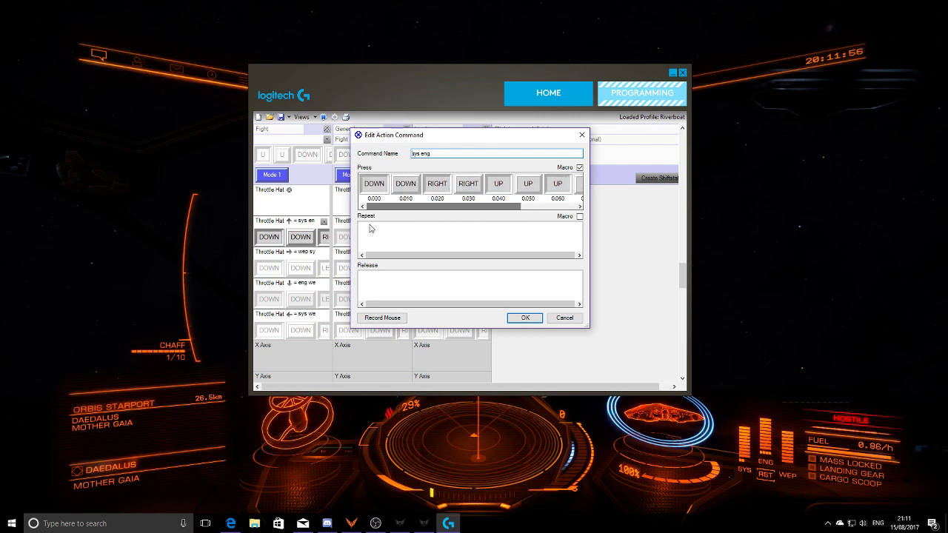
{"action": "left_click", "coordinate": [565, 318]}
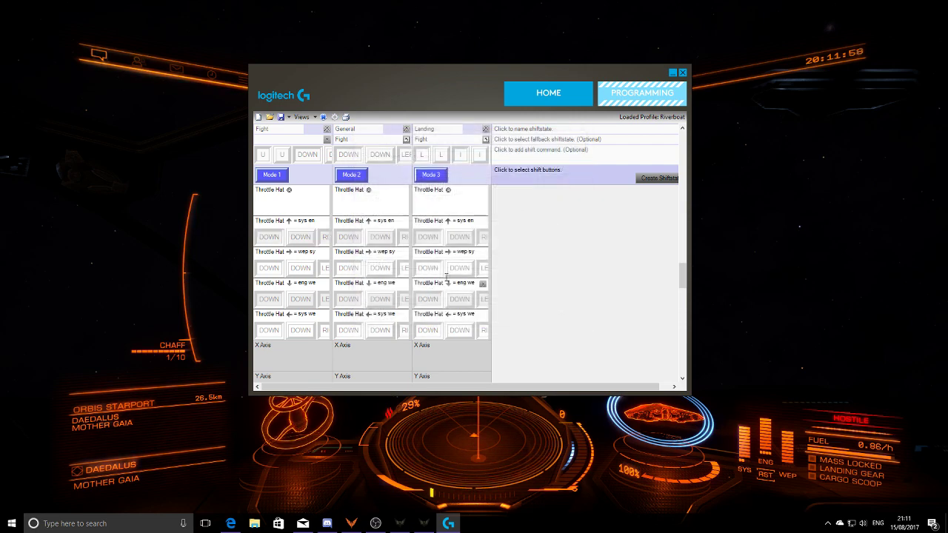
{"action": "scroll", "coordinate": [390, 259], "scroll_direction": "down", "scroll_amount": 5}
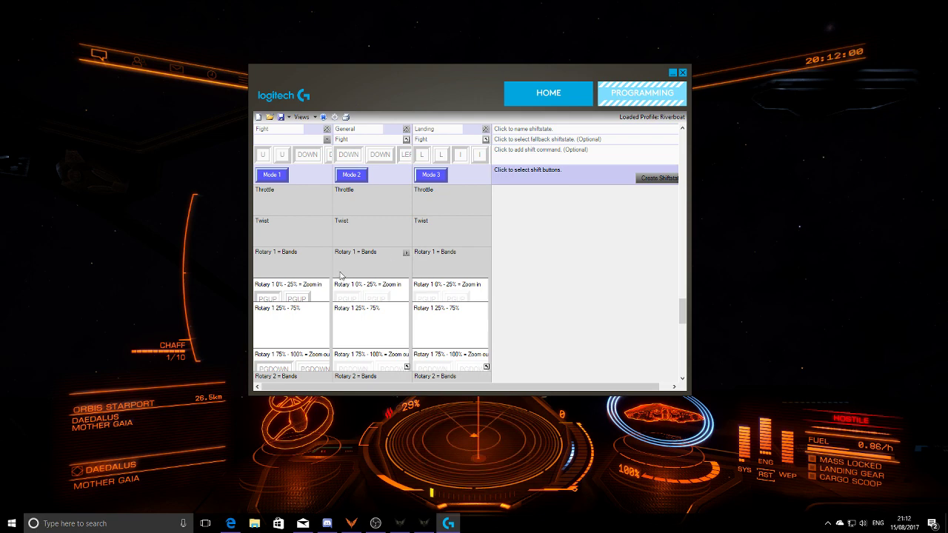
{"action": "scroll", "coordinate": [317, 267], "scroll_direction": "down", "scroll_amount": 1}
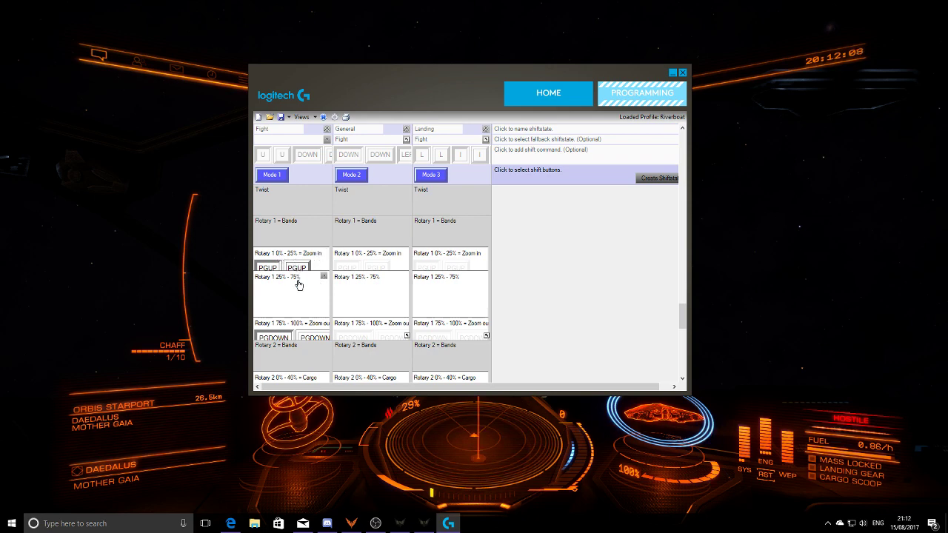
{"action": "scroll", "coordinate": [296, 259], "scroll_direction": "down", "scroll_amount": 3}
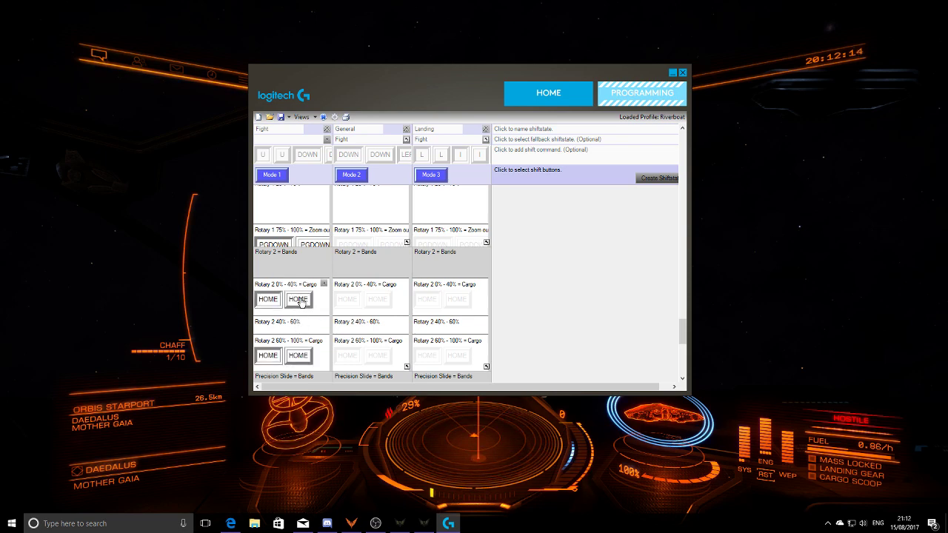
{"action": "mouse_move", "coordinate": [313, 252]}
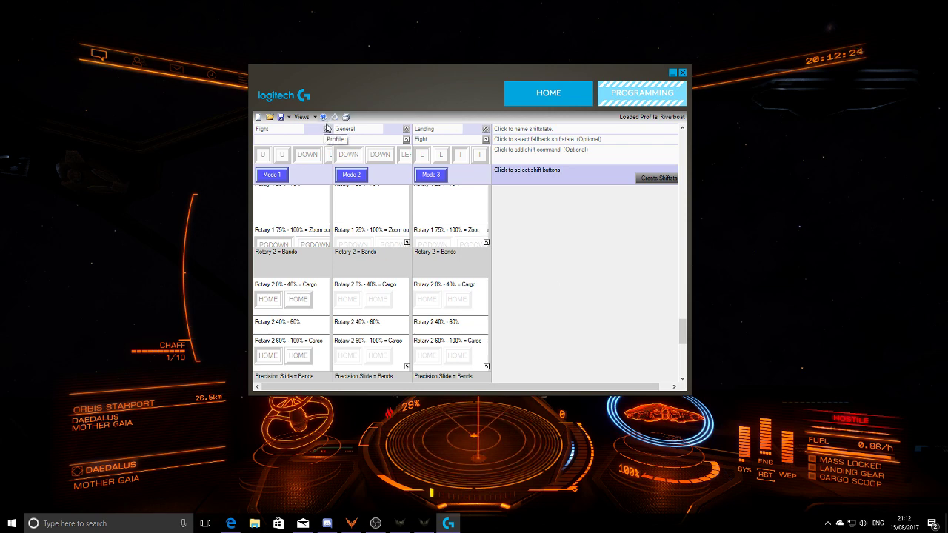
{"action": "scroll", "coordinate": [531, 300], "scroll_direction": "down", "scroll_amount": 3}
{"action": "scroll", "coordinate": [531, 302], "scroll_direction": "down", "scroll_amount": 2}
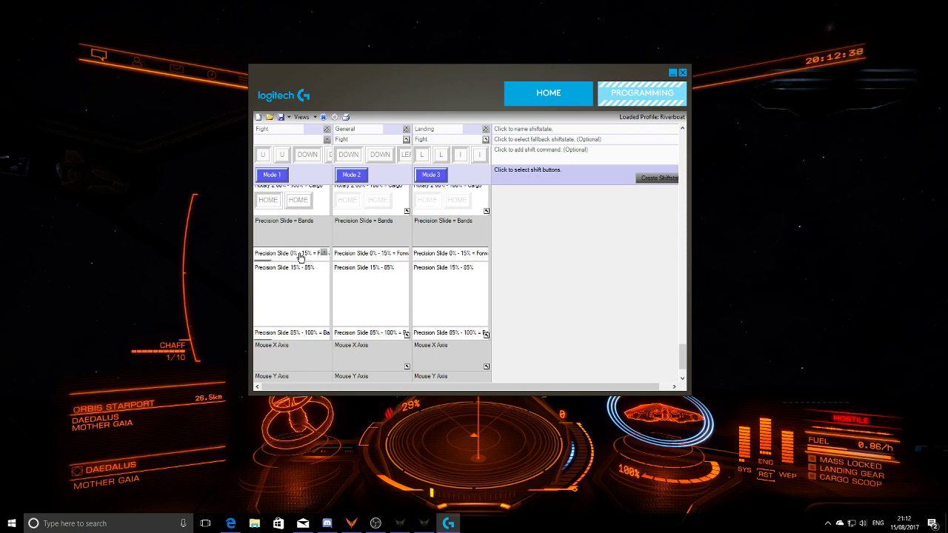
Inspect the Precision Slide 0%-15% Forward thrust command and keep its W press and release
{"action": "double_click", "coordinate": [301, 262]}
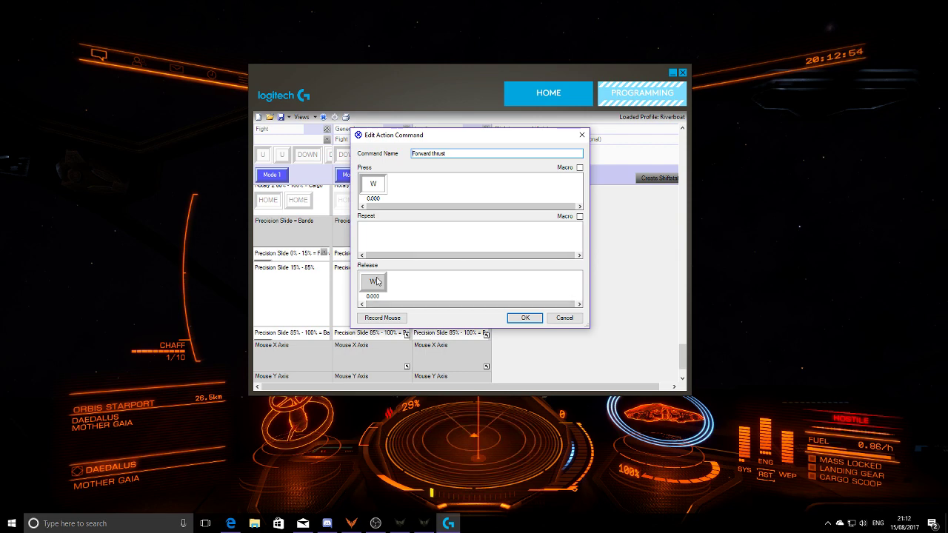
{"action": "left_click", "coordinate": [525, 318]}
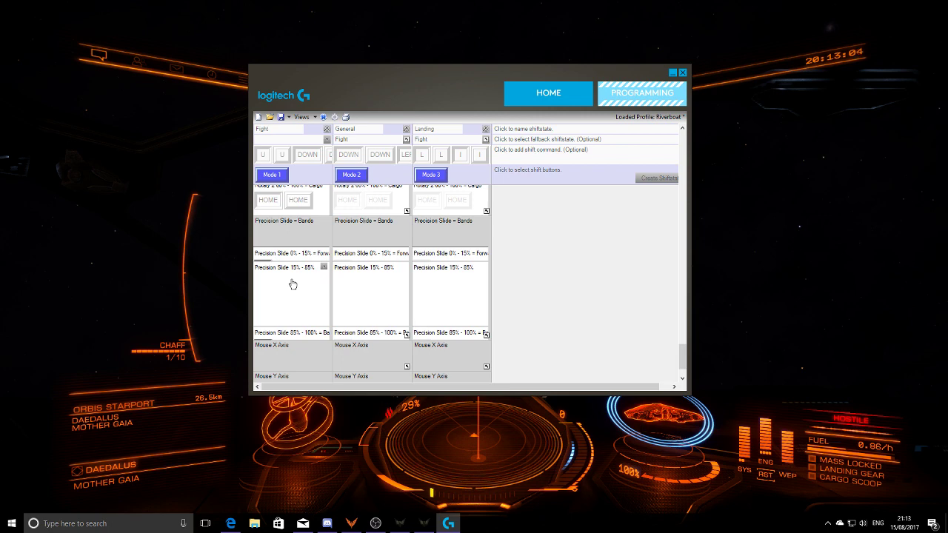
{"action": "scroll", "coordinate": [297, 288], "scroll_direction": "up", "scroll_amount": 6}
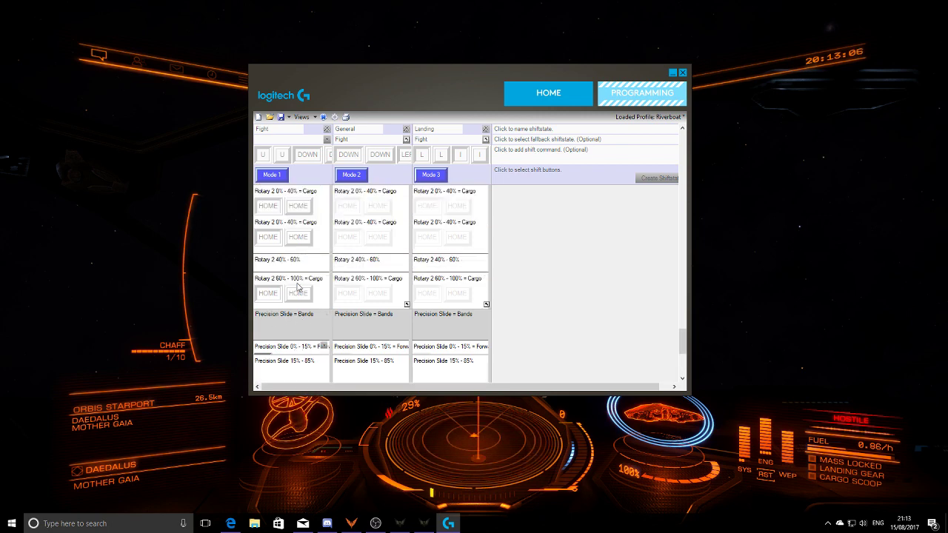
{"action": "scroll", "coordinate": [297, 288], "scroll_direction": "up", "scroll_amount": 8}
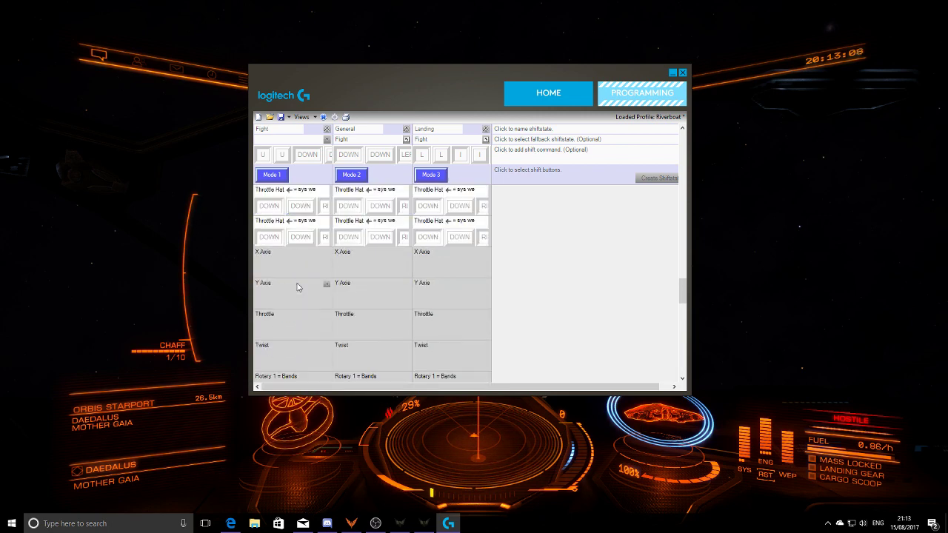
{"action": "scroll", "coordinate": [298, 288], "scroll_direction": "down", "scroll_amount": 10}
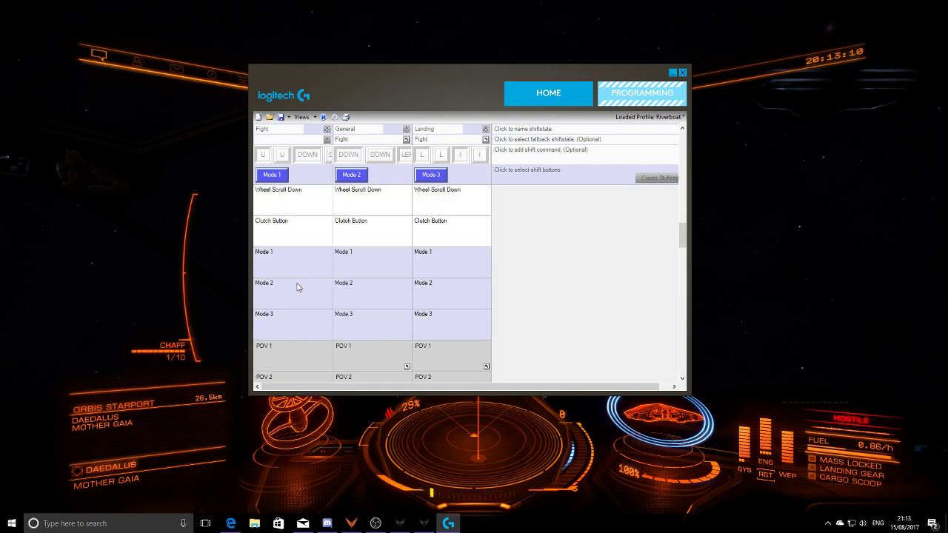
{"action": "scroll", "coordinate": [298, 287], "scroll_direction": "down", "scroll_amount": 8}
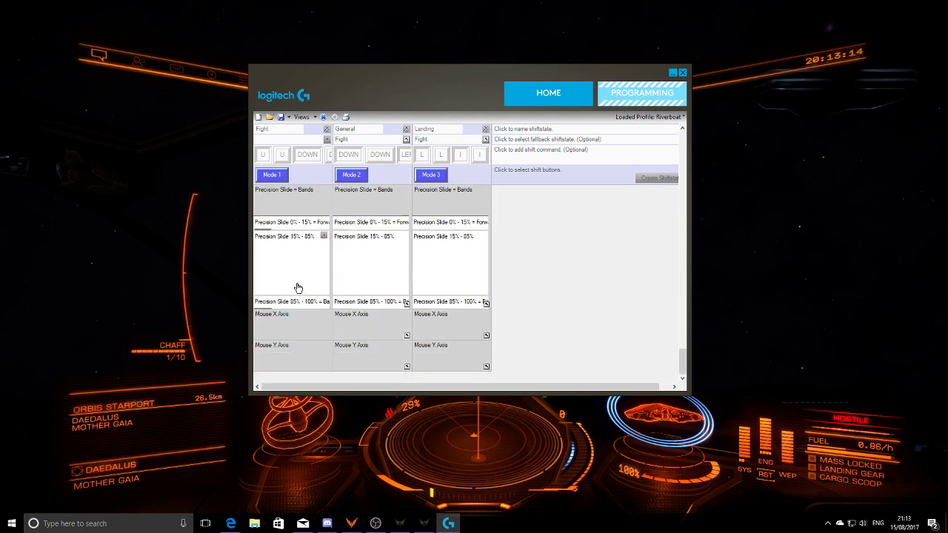
{"action": "scroll", "coordinate": [544, 289], "scroll_direction": "up", "scroll_amount": 15}
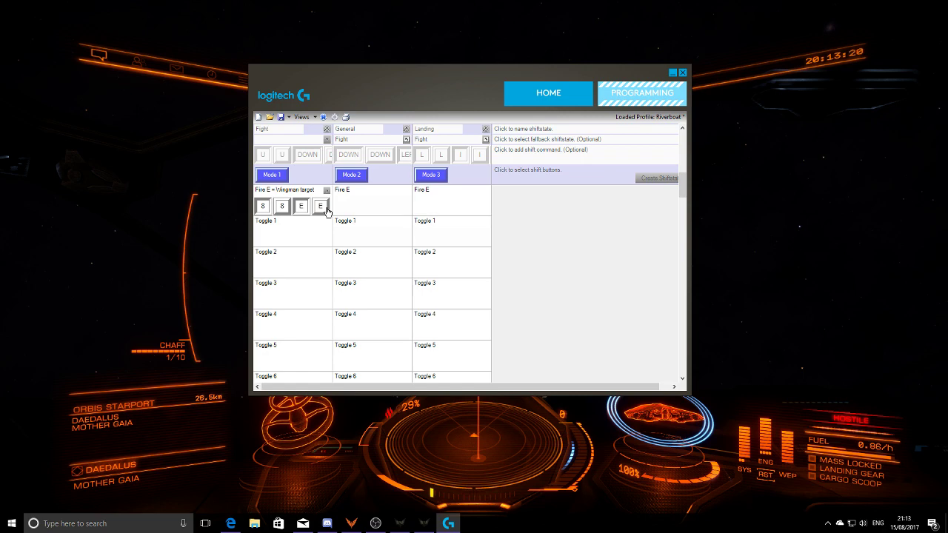
{"action": "left_click", "coordinate": [321, 209]}
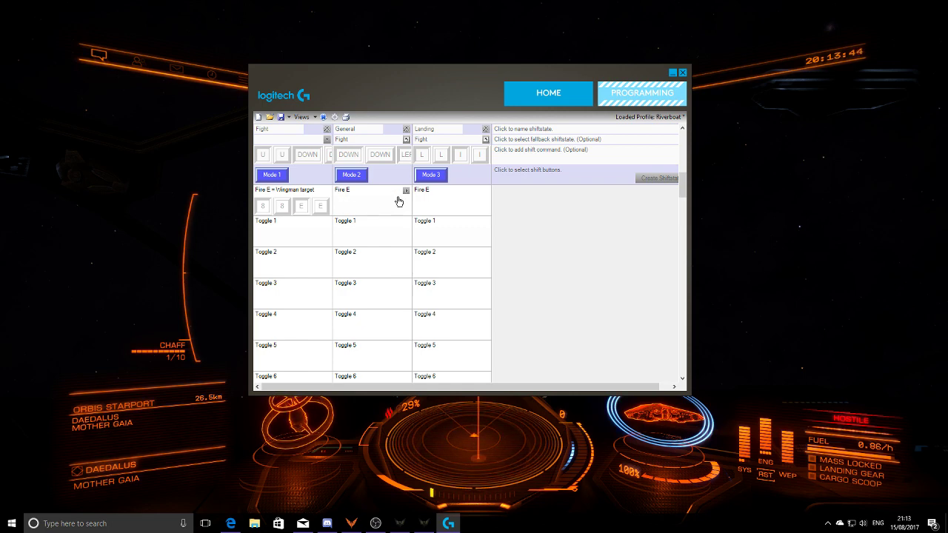
{"action": "scroll", "coordinate": [460, 274], "scroll_direction": "up", "scroll_amount": 3}
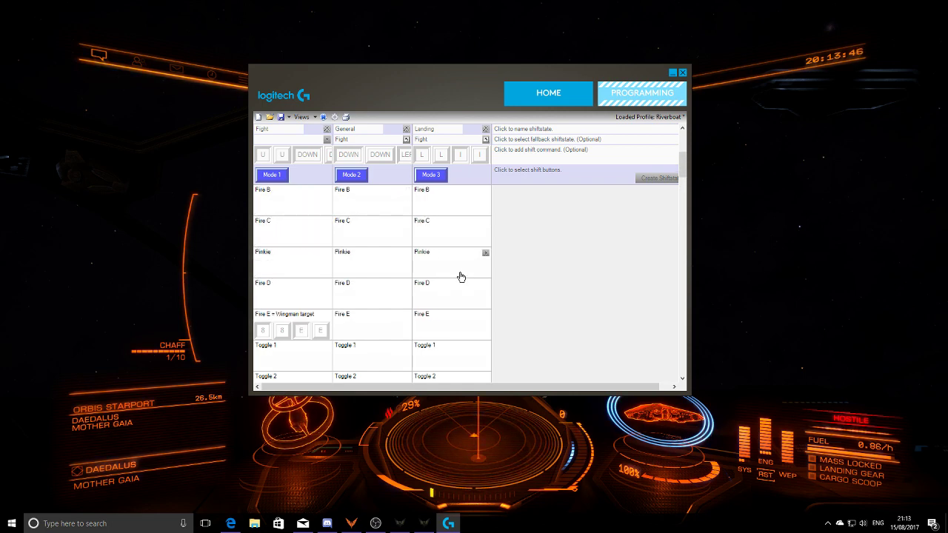
{"action": "scroll", "coordinate": [311, 252], "scroll_direction": "down", "scroll_amount": 10}
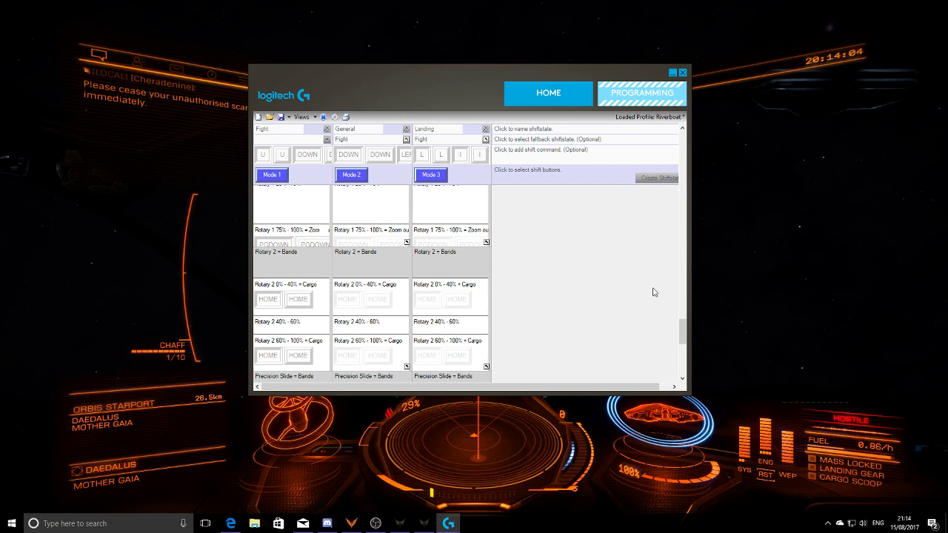
{"action": "left_click_drag", "start_coordinate": [682, 335], "coordinate": [682, 141]}
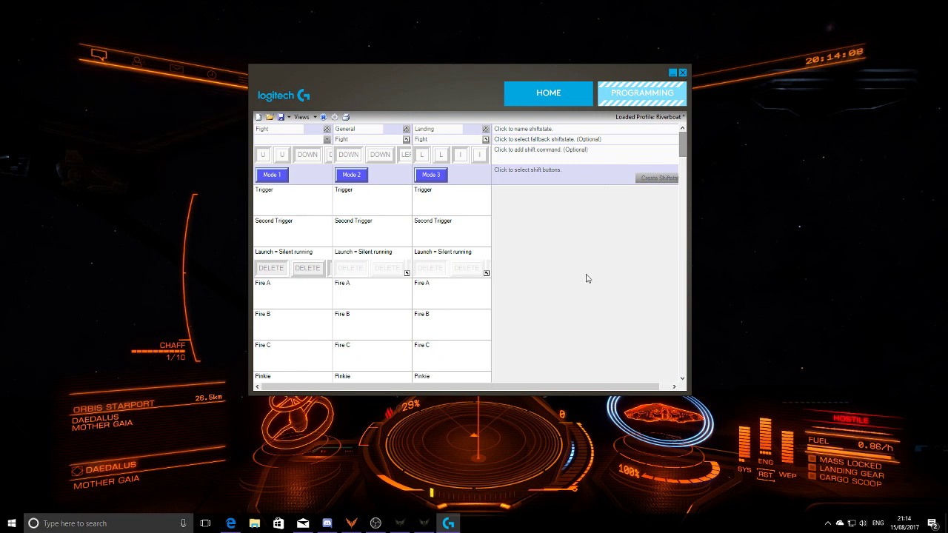